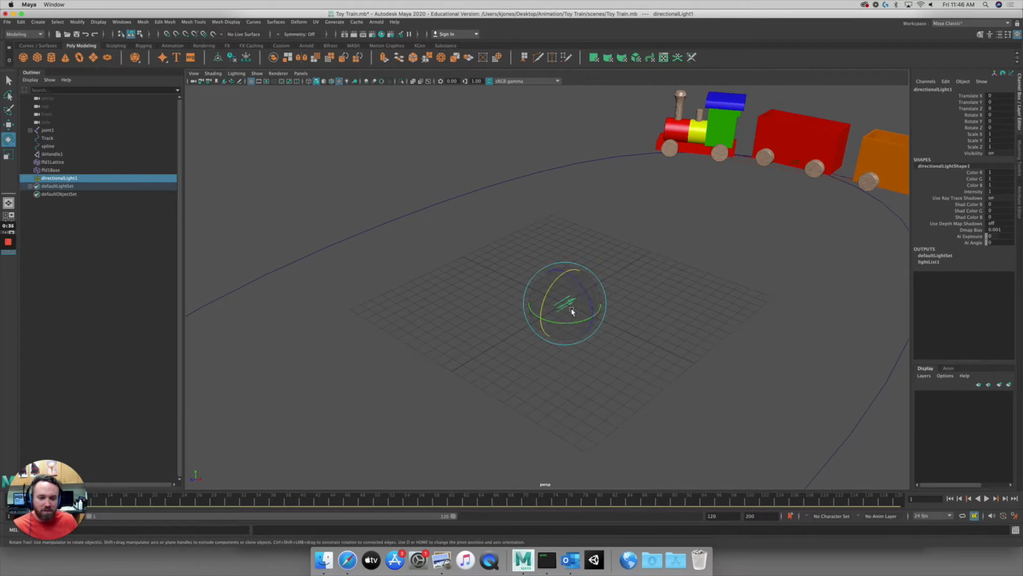
Aim the directional light by rotating it to about 40° in Y and about -27° in X.
{"action": "left_click_drag", "start_coordinate": [564, 322], "coordinate": [583, 322]}
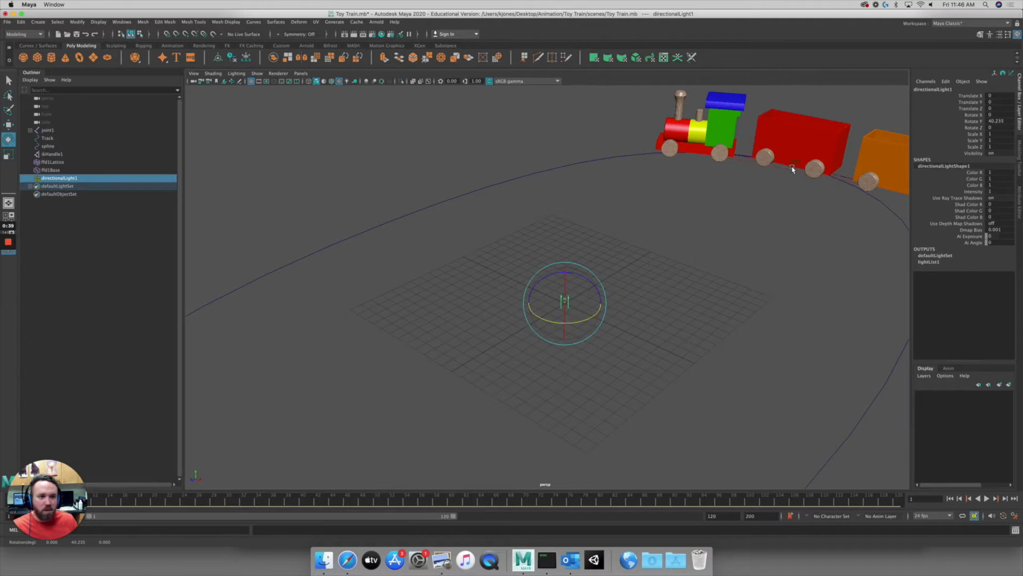
{"action": "left_click_drag", "start_coordinate": [584, 303], "coordinate": [631, 299], "text": "alt"}
{"action": "left_click_drag", "start_coordinate": [553, 303], "coordinate": [556, 285]}
Rename the directional light as Main_light.
{"action": "double_click", "coordinate": [926, 91]}
{"action": "type", "text": "Main light"}
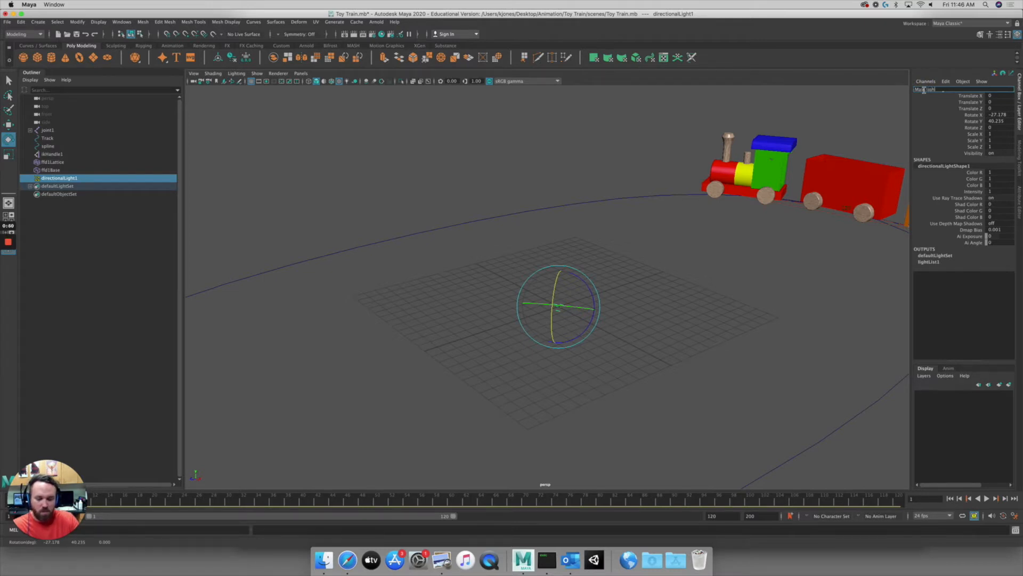
{"action": "key", "text": "Return"}
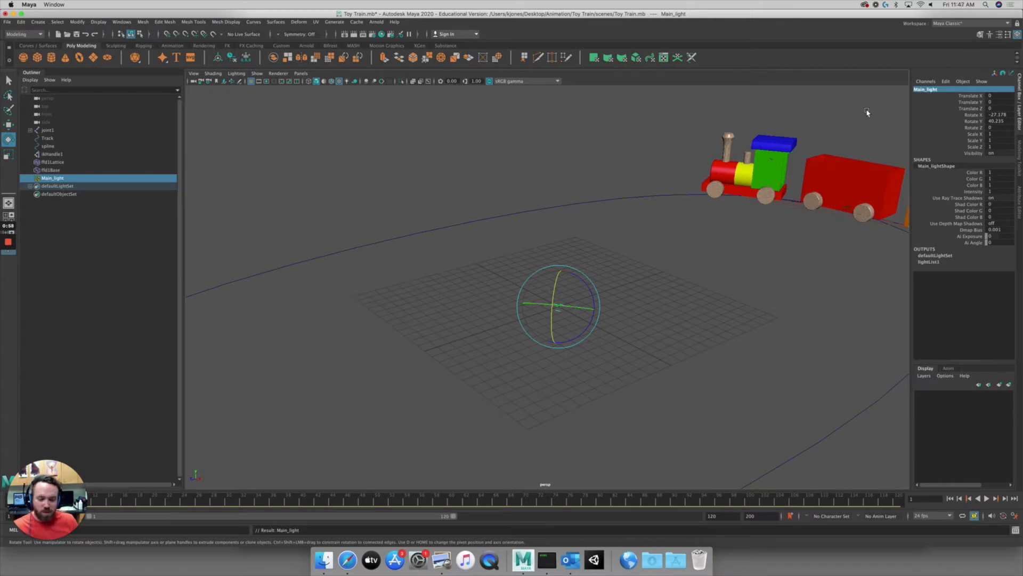
Duplicate the main light and name the copy Fill_Light.
{"action": "key", "text": "super+d"}
{"action": "left_click", "coordinate": [942, 90]}
{"action": "key", "text": "BackSpace"}
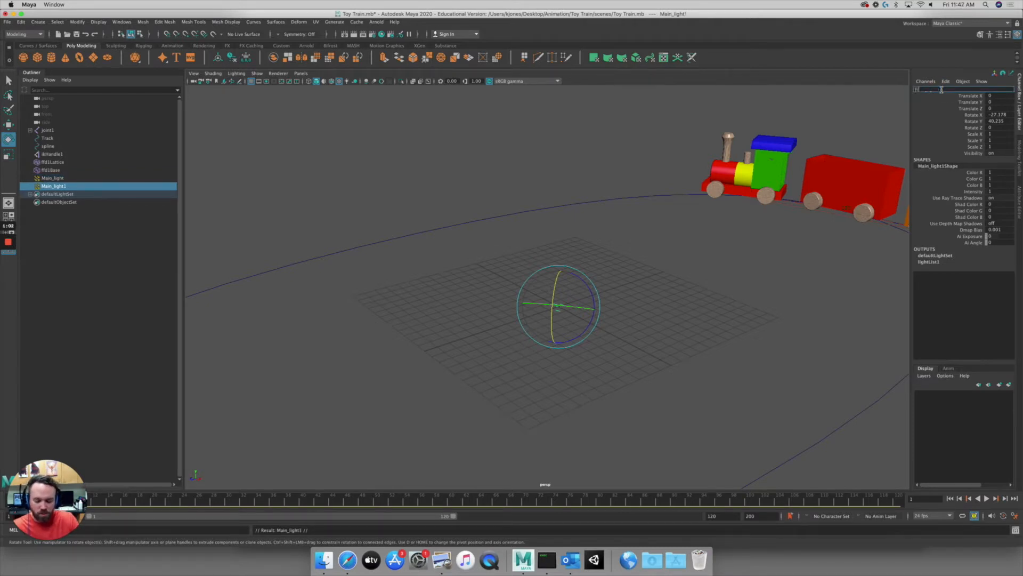
{"action": "type", "text": "Fill_Light"}
{"action": "key", "text": "Return"}
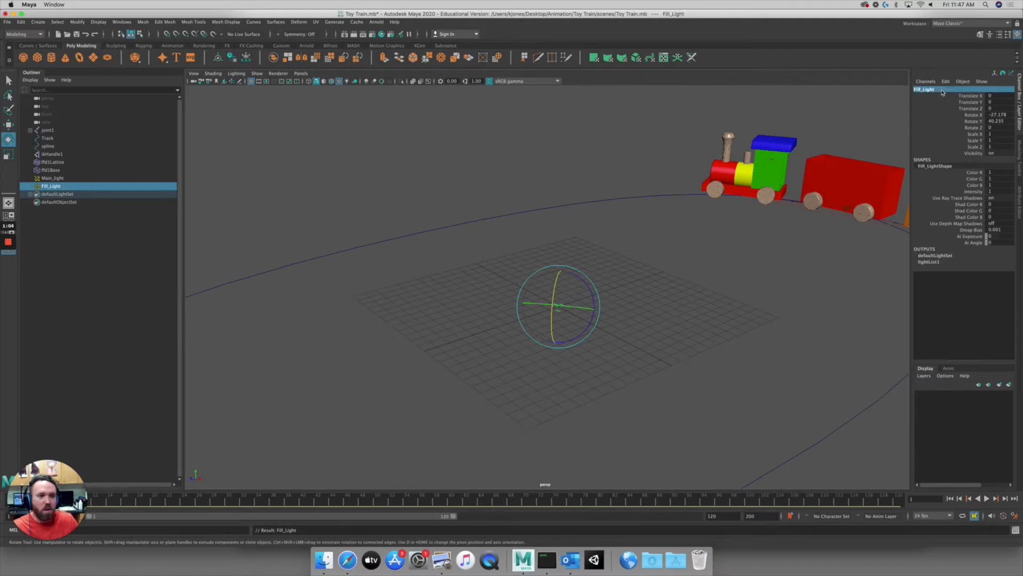
Set the fill light's intensity to 0.5.
{"action": "left_click", "coordinate": [996, 194]}
{"action": "type", "text": ".5"}
{"action": "key", "text": "Return"}
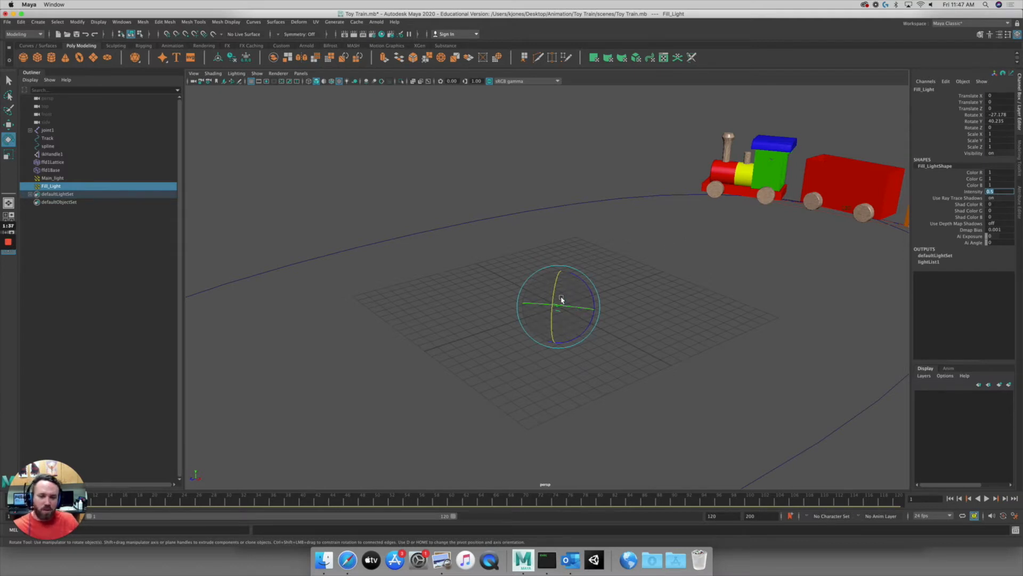
Set the Rotate tool's axis orientation to World and rotate the fill light to about -39° in Y.
{"action": "double_click", "coordinate": [8, 140]}
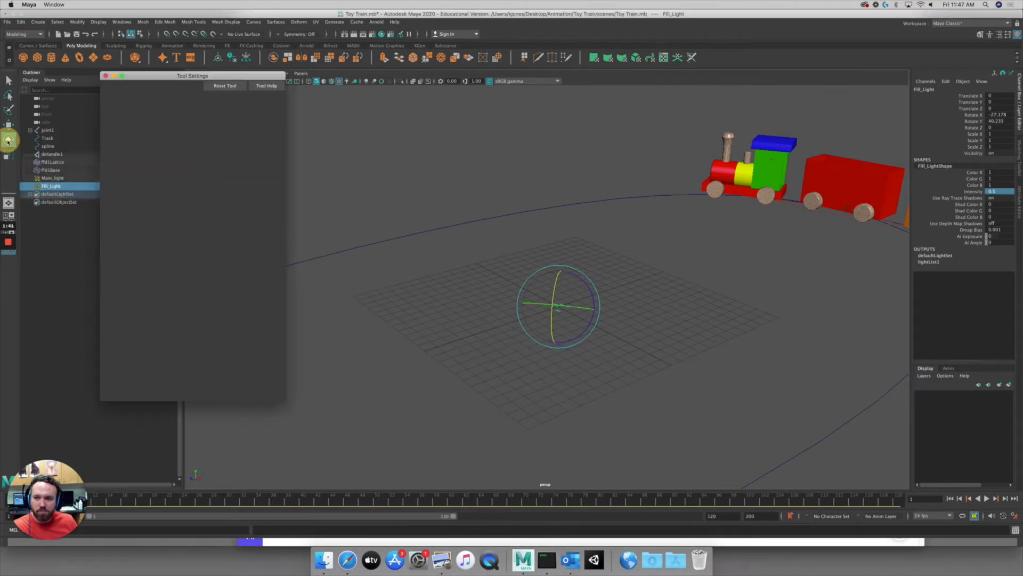
{"action": "left_click_drag", "start_coordinate": [165, 80], "coordinate": [354, 110]}
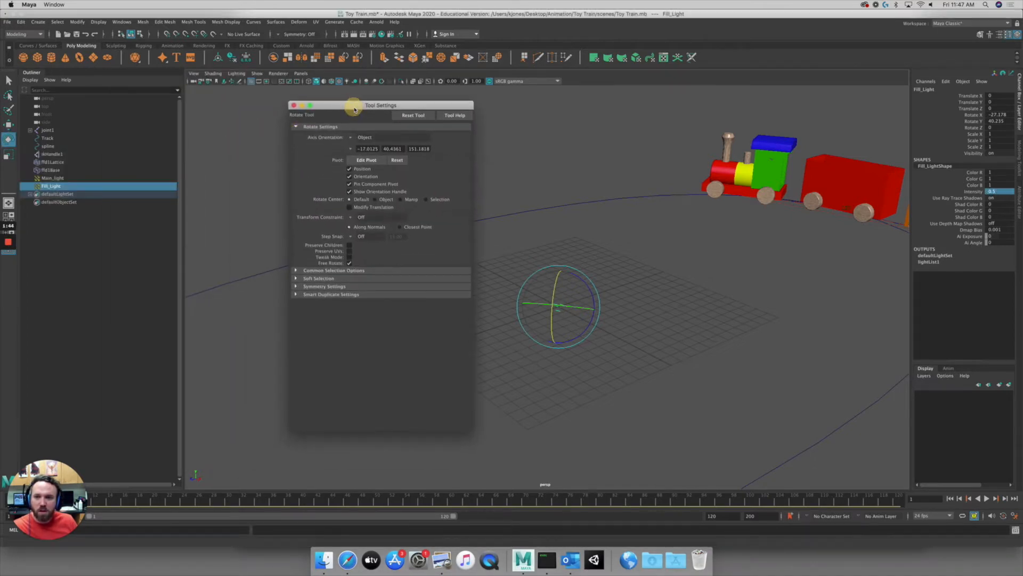
{"action": "left_click", "coordinate": [350, 139]}
{"action": "left_click", "coordinate": [364, 144]}
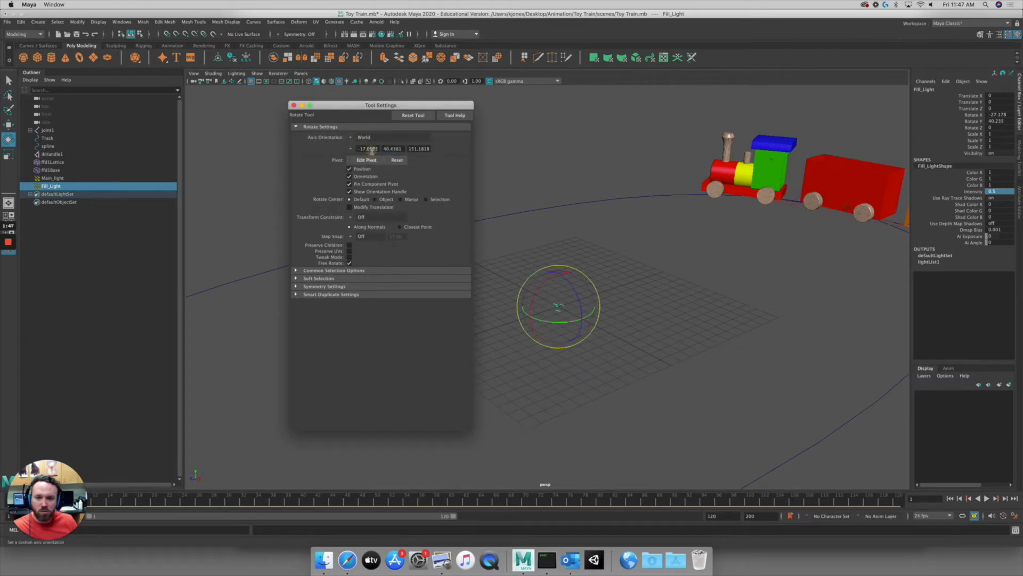
{"action": "mouse_move", "coordinate": [572, 325]}
{"action": "left_mouse_down"}
{"action": "mouse_move", "coordinate": [533, 304]}
{"action": "mouse_move", "coordinate": [556, 314]}
{"action": "left_mouse_up"}
{"action": "right_click_drag", "start_coordinate": [557, 314], "coordinate": [681, 324], "text": "alt"}
{"action": "left_click_drag", "start_coordinate": [681, 325], "coordinate": [651, 345], "text": "alt"}
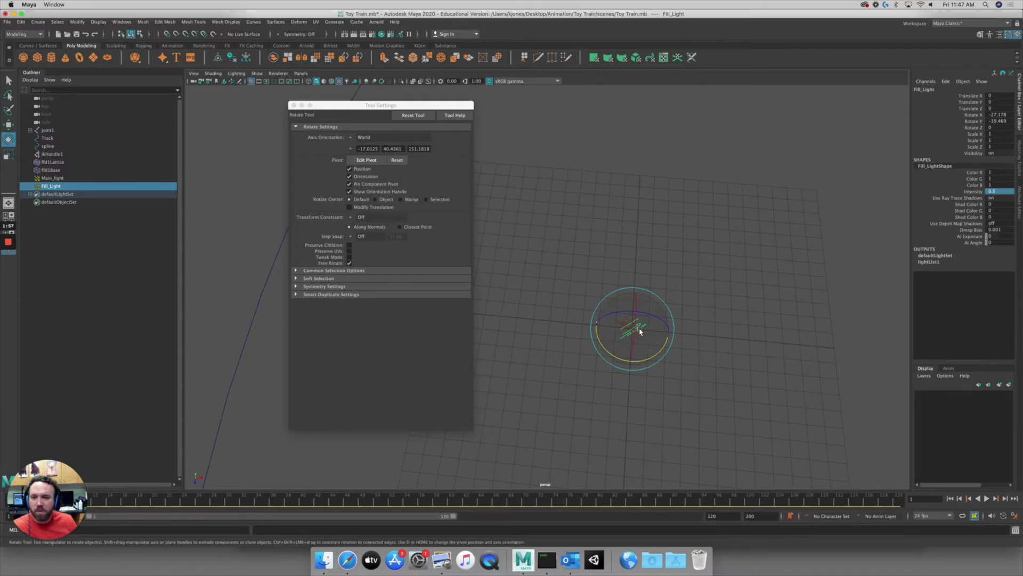
Duplicate the fill light and name the copy Back_Light.
{"action": "left_click_drag", "start_coordinate": [428, 109], "coordinate": [368, 113]}
{"action": "left_click_drag", "start_coordinate": [642, 263], "coordinate": [605, 246], "text": "alt"}
{"action": "key", "text": "ctrl+d"}
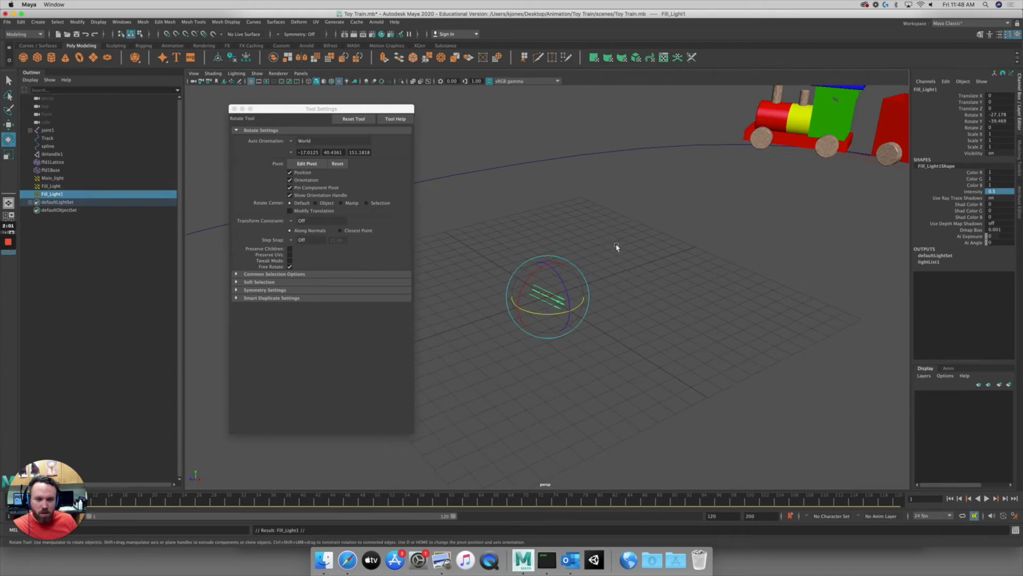
{"action": "double_click", "coordinate": [927, 89]}
{"action": "type", "text": "B"}
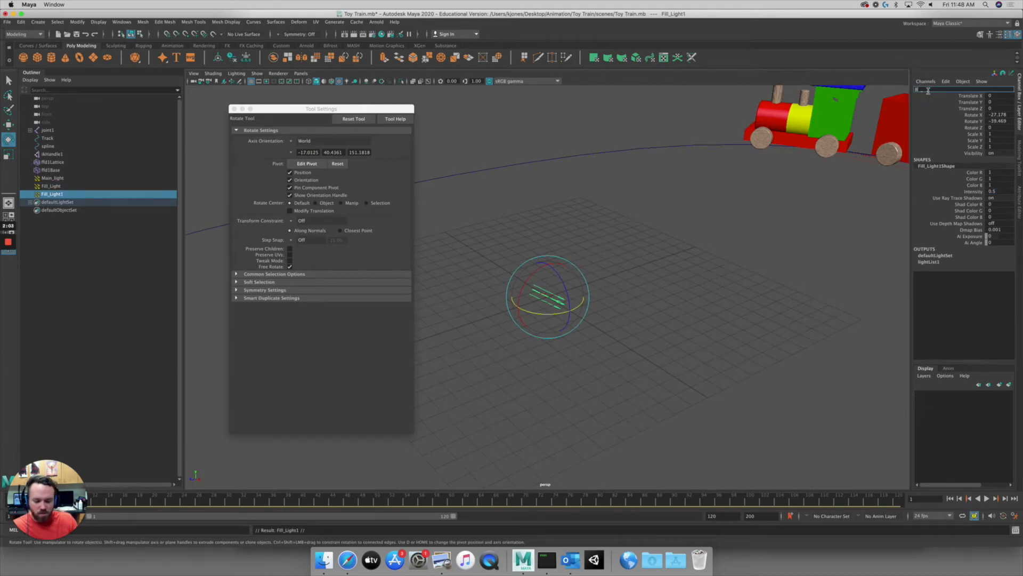
{"action": "type", "text": "ack_Light"}
{"action": "key", "text": "Return"}
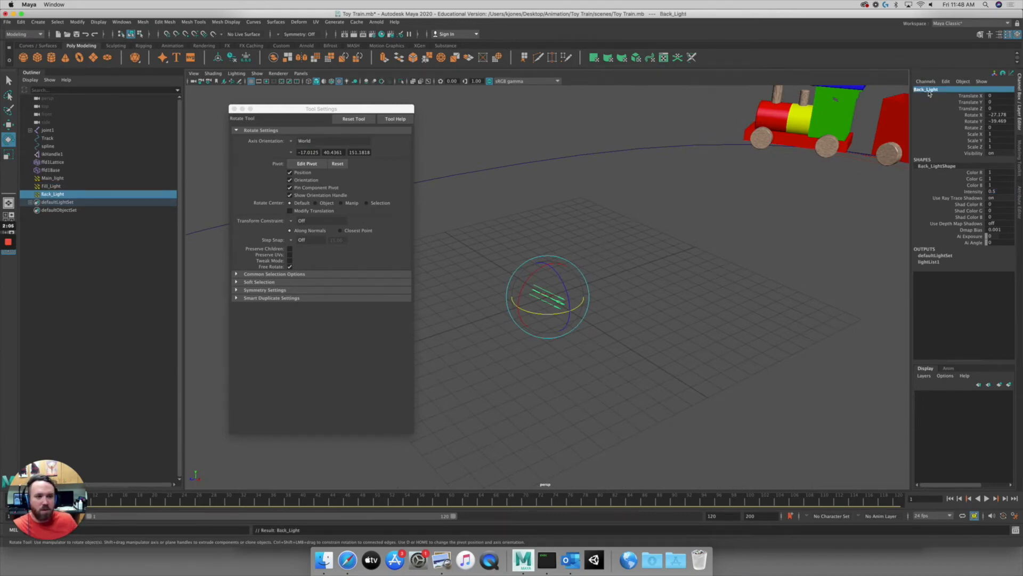
Rotate the back light to about -161° in Y, and with the axis orientation set to Object, to about 24° in X.
{"action": "left_click_drag", "start_coordinate": [607, 294], "coordinate": [569, 351], "text": "alt"}
{"action": "left_click_drag", "start_coordinate": [619, 383], "coordinate": [611, 332], "text": "alt"}
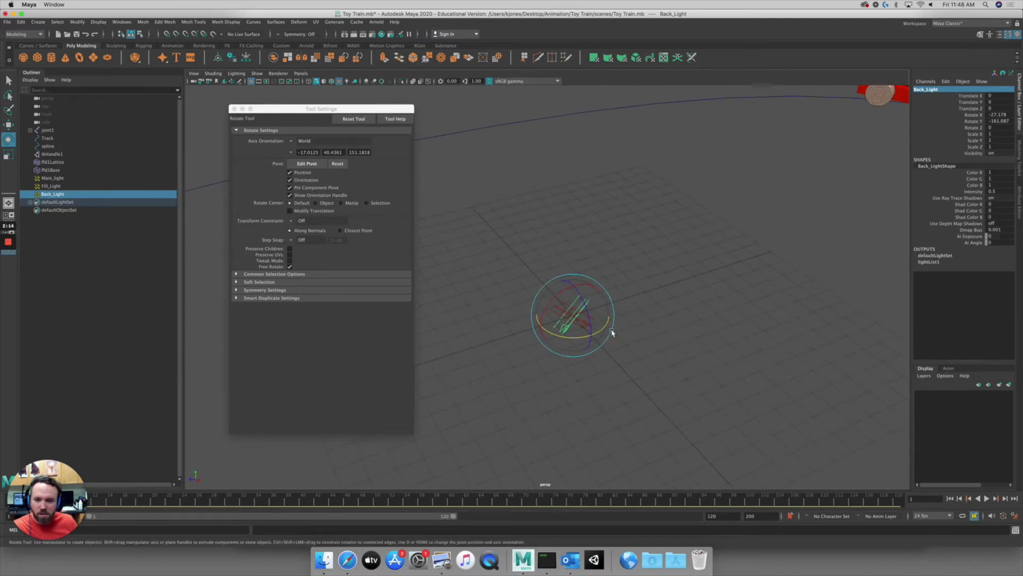
{"action": "left_click_drag", "start_coordinate": [293, 113], "coordinate": [287, 111]}
{"action": "left_click", "coordinate": [295, 139]}
{"action": "left_click", "coordinate": [299, 146]}
{"action": "left_click_drag", "start_coordinate": [583, 281], "coordinate": [595, 257], "text": "alt"}
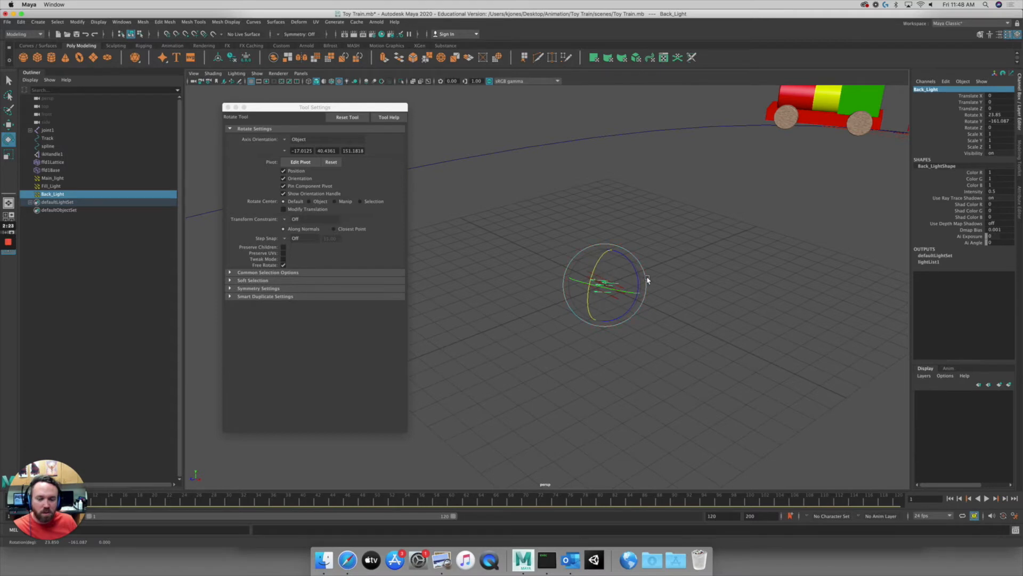
Set the back light's intensity to 0.35 and close the Rotate tool settings.
{"action": "left_click", "coordinate": [993, 192]}
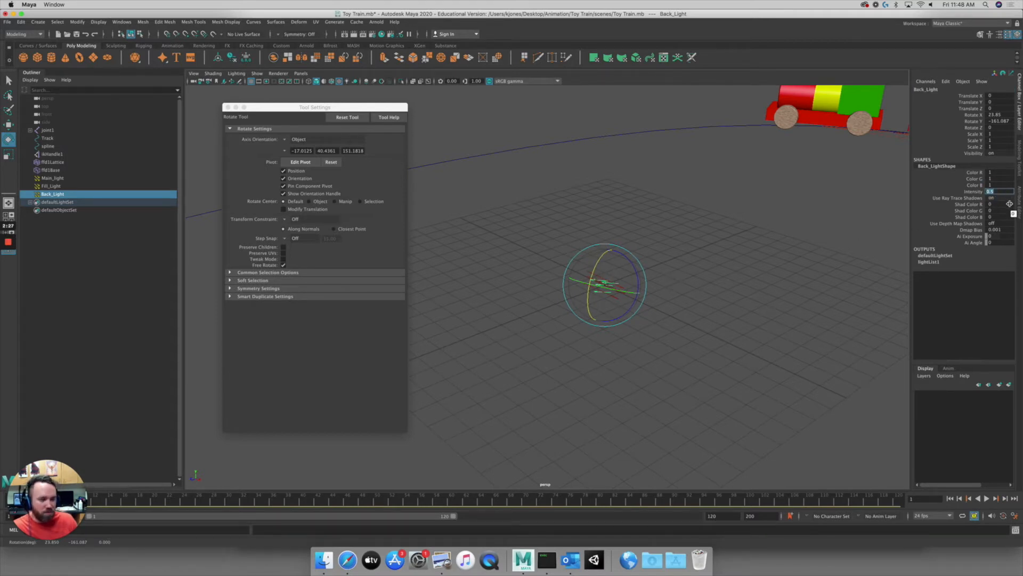
{"action": "type", "text": "."}
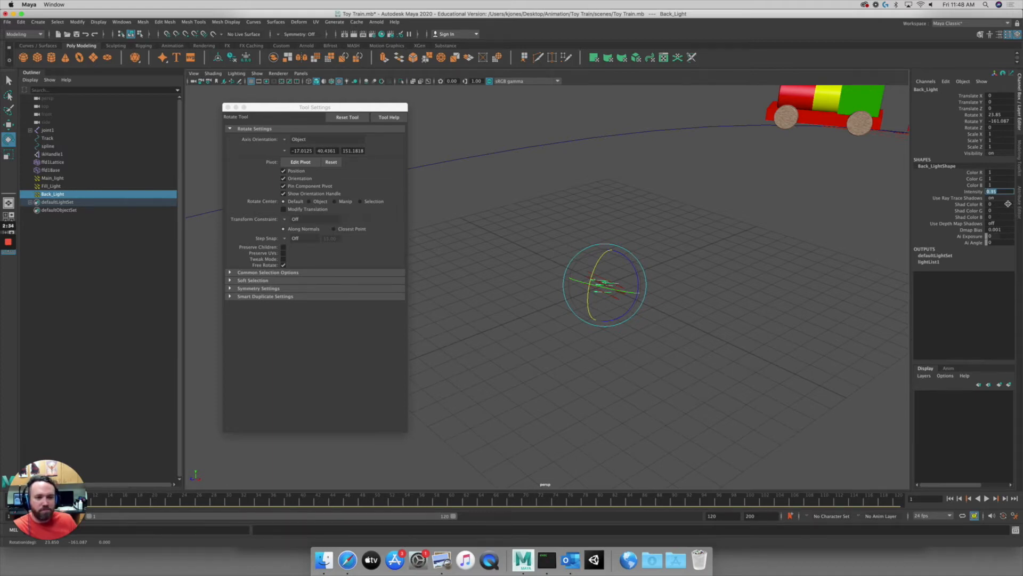
{"action": "left_click_drag", "start_coordinate": [728, 244], "coordinate": [766, 245], "text": "alt"}
{"action": "right_click_drag", "start_coordinate": [766, 245], "coordinate": [675, 246], "text": "alt"}
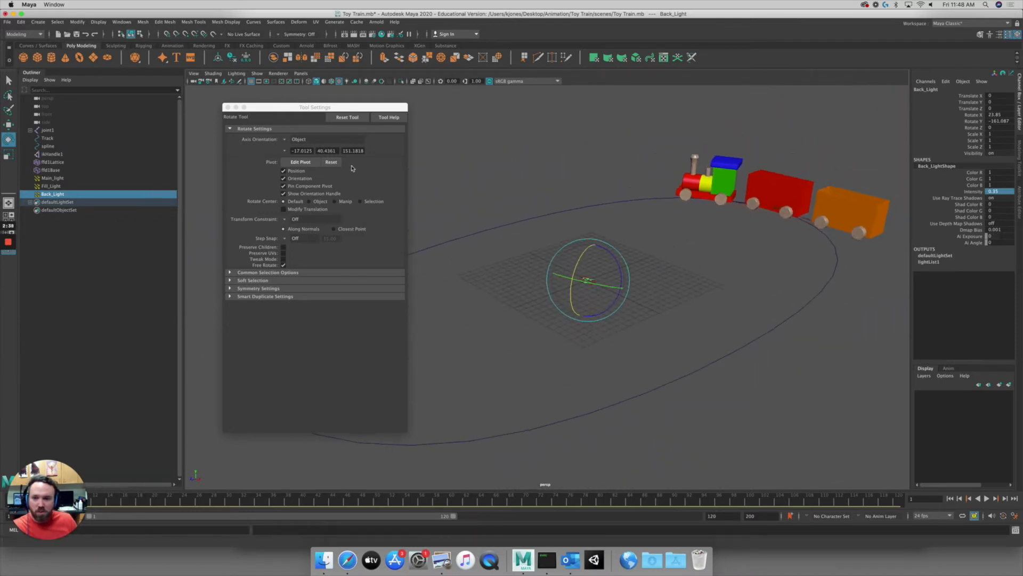
{"action": "left_click", "coordinate": [228, 107]}
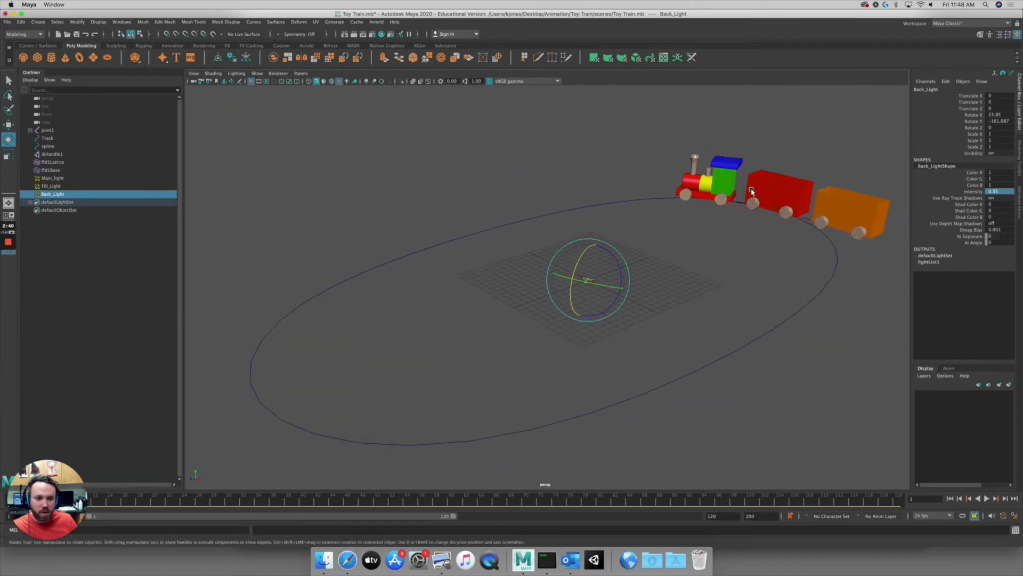
Create a polygon plane and scale it uniformly to about 209 so it extends beyond the whole train track.
{"action": "left_click", "coordinate": [39, 23]}
{"action": "mouse_move", "coordinate": [80, 50]}
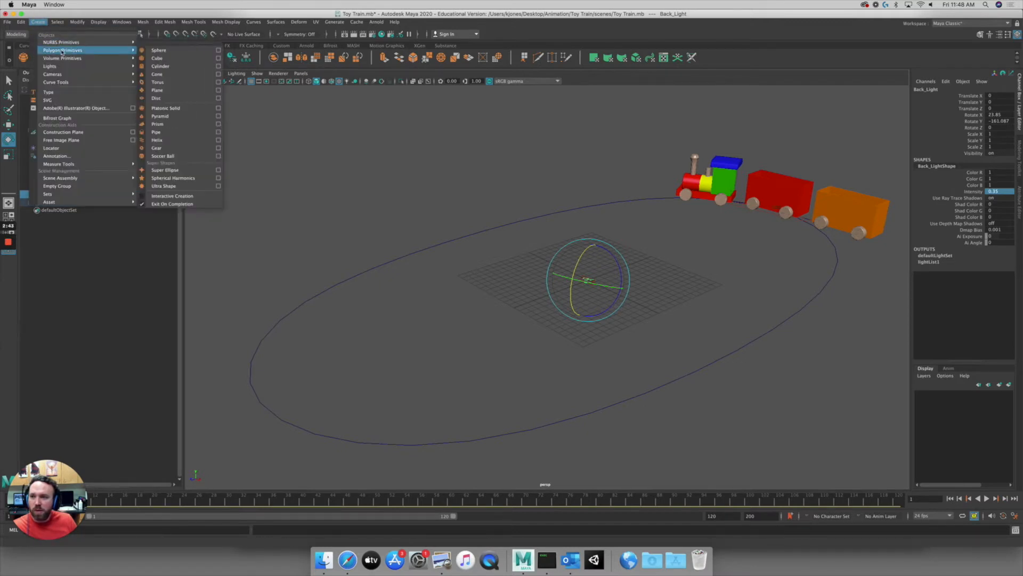
{"action": "left_click", "coordinate": [158, 92]}
{"action": "key", "text": "r"}
{"action": "left_click", "coordinate": [633, 259]}
{"action": "left_click_drag", "start_coordinate": [661, 251], "coordinate": [981, 159]}
{"action": "left_click_drag", "start_coordinate": [587, 280], "coordinate": [975, 156]}
{"action": "left_click_drag", "start_coordinate": [587, 279], "coordinate": [721, 222]}
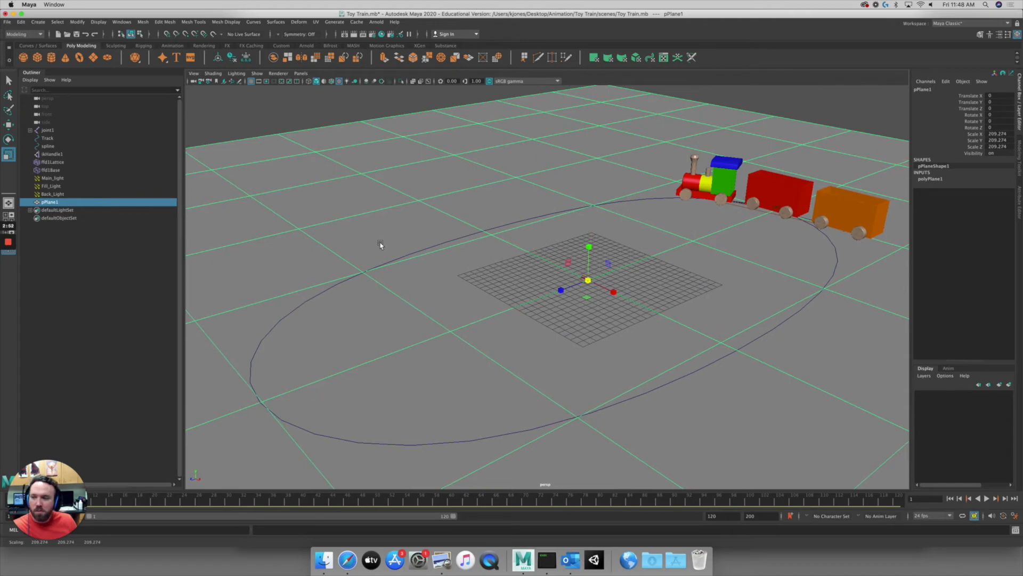
Rename the new plane as ground.
{"action": "double_click", "coordinate": [50, 202]}
{"action": "type", "text": "ground"}
{"action": "key", "text": "Return"}
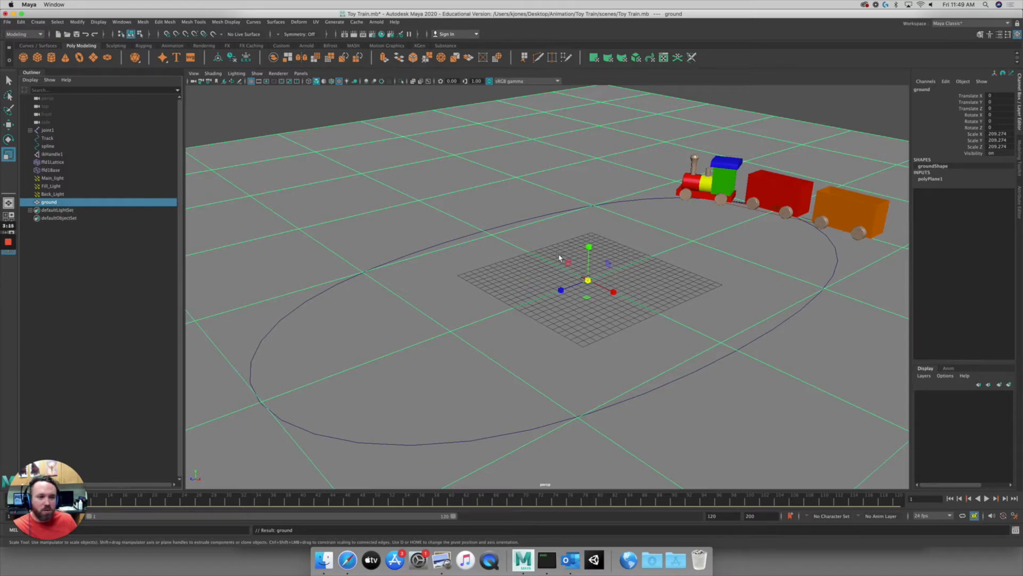
Turn off Casts Shadows in the ground shape's render stats.
{"action": "left_click", "coordinate": [1020, 201]}
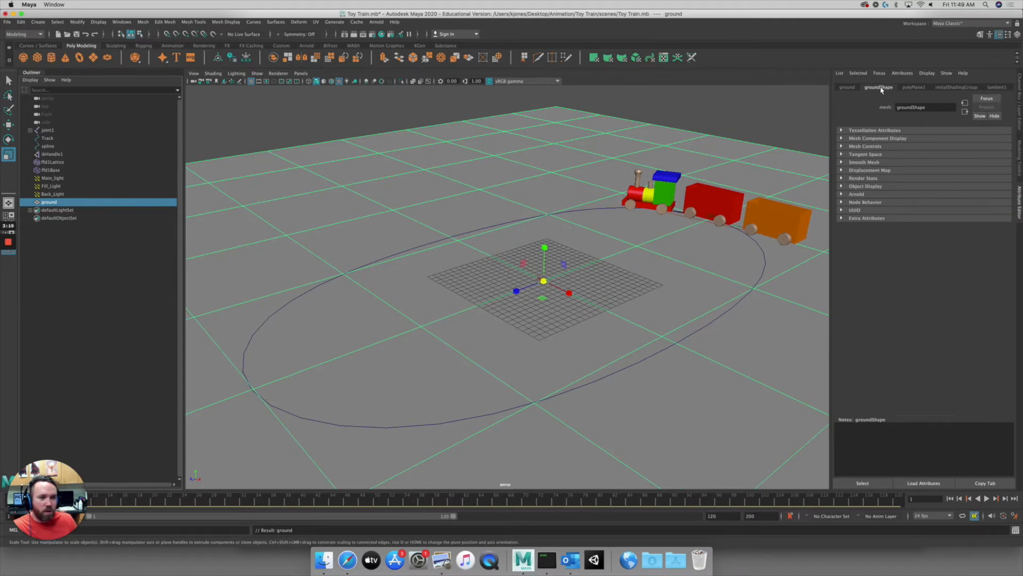
{"action": "left_click", "coordinate": [863, 178]}
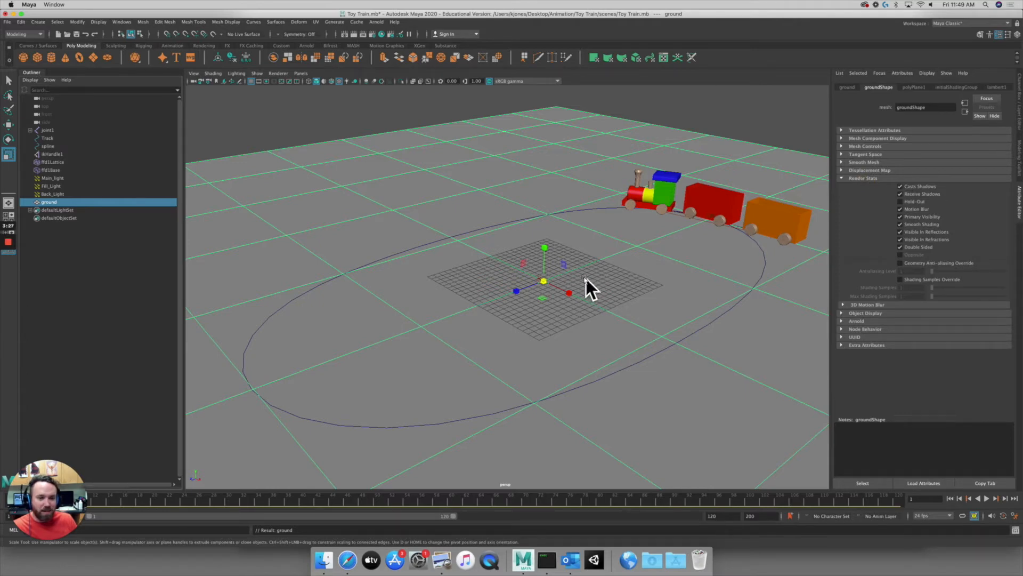
{"action": "left_click", "coordinate": [900, 186]}
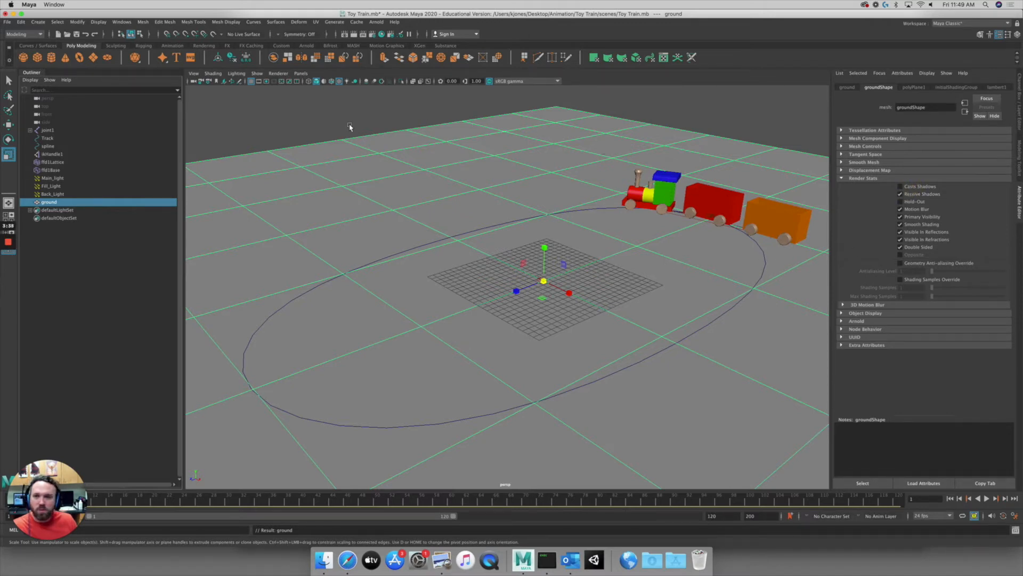
Render the current frame, switch the renderer from Arnold to Maya Software, and render the frame again.
{"action": "left_click", "coordinate": [355, 34]}
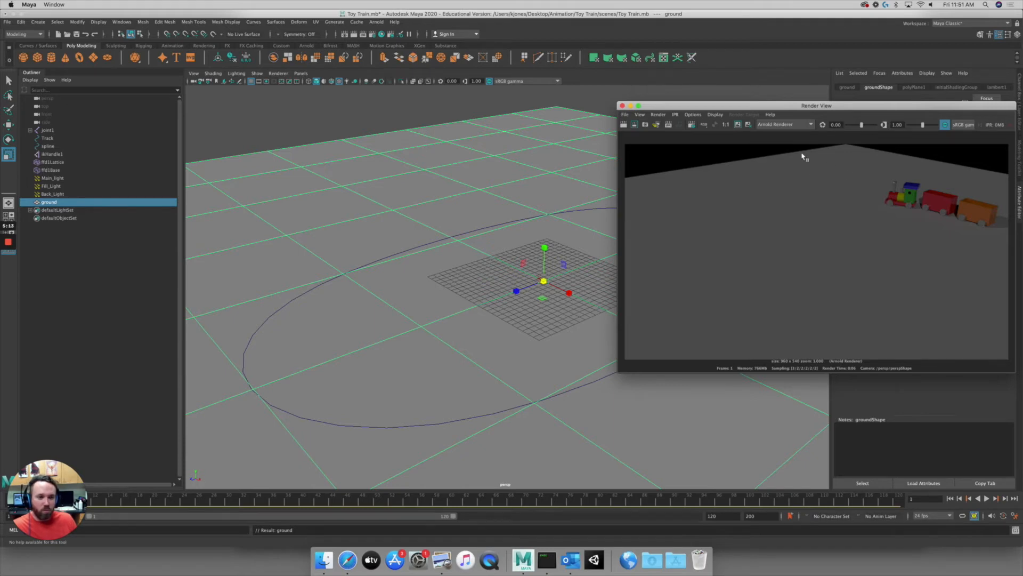
{"action": "left_click", "coordinate": [811, 124]}
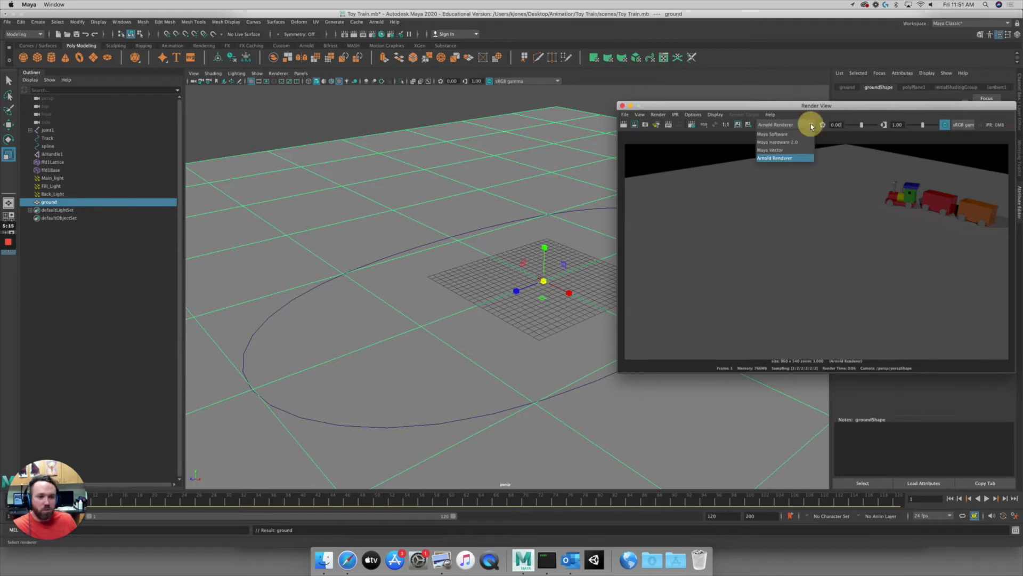
{"action": "left_click", "coordinate": [781, 134]}
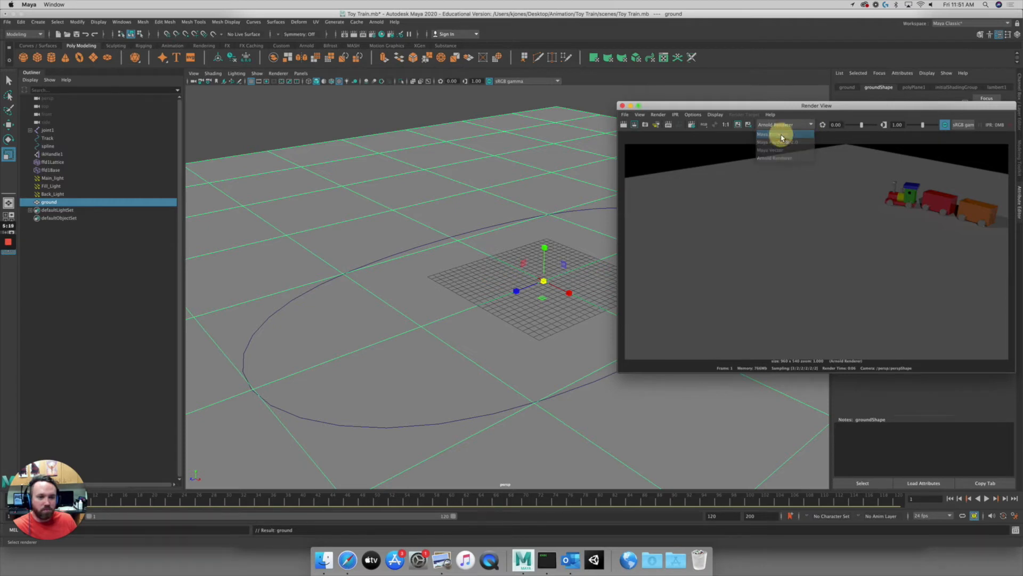
{"action": "left_click", "coordinate": [624, 125]}
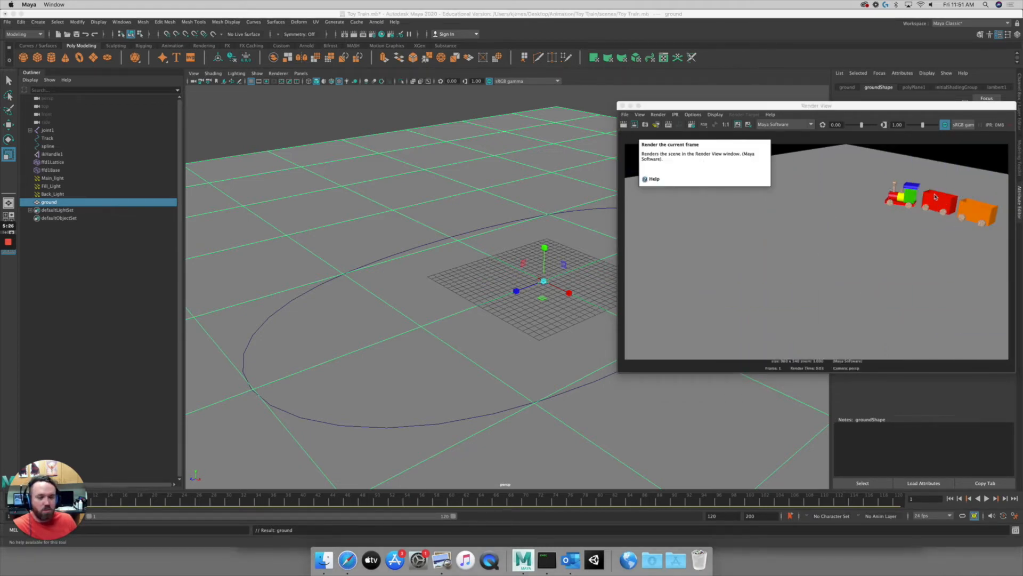
{"action": "left_click_drag", "start_coordinate": [878, 104], "coordinate": [877, 104]}
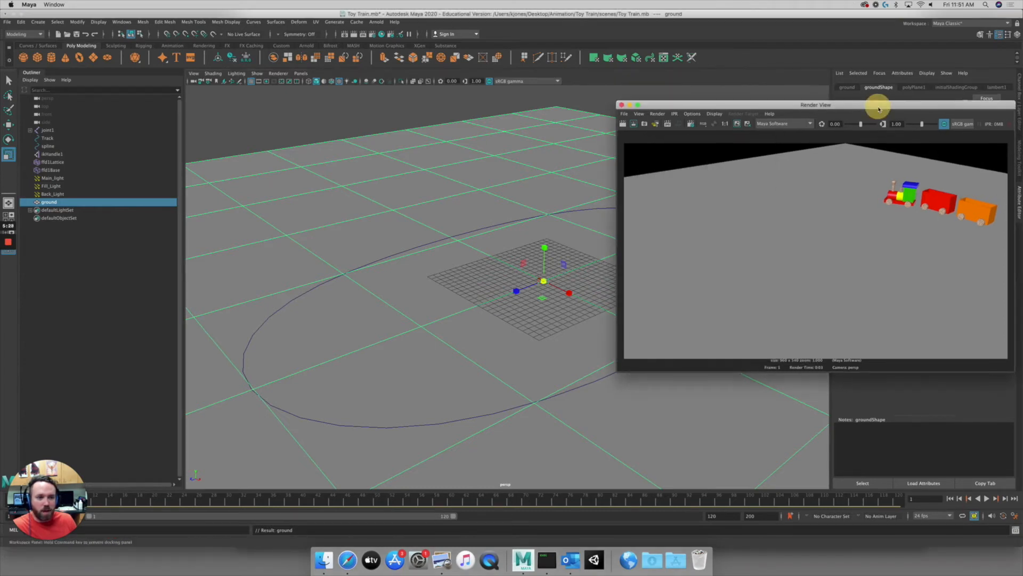
Enable Raytracing in the Maya Software render settings and re-render the current frame.
{"action": "left_click", "coordinate": [372, 34]}
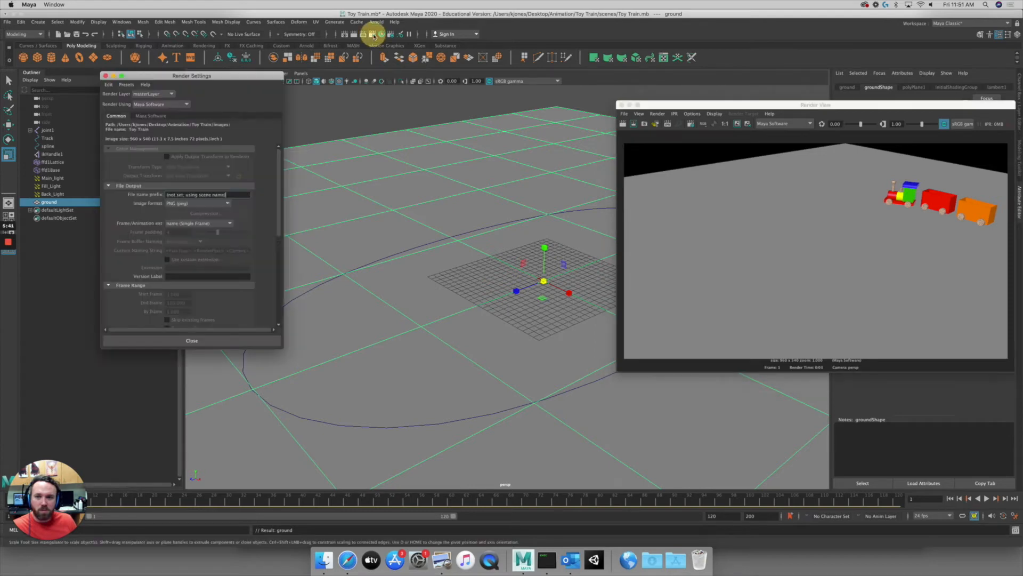
{"action": "left_click_drag", "start_coordinate": [231, 75], "coordinate": [503, 130]}
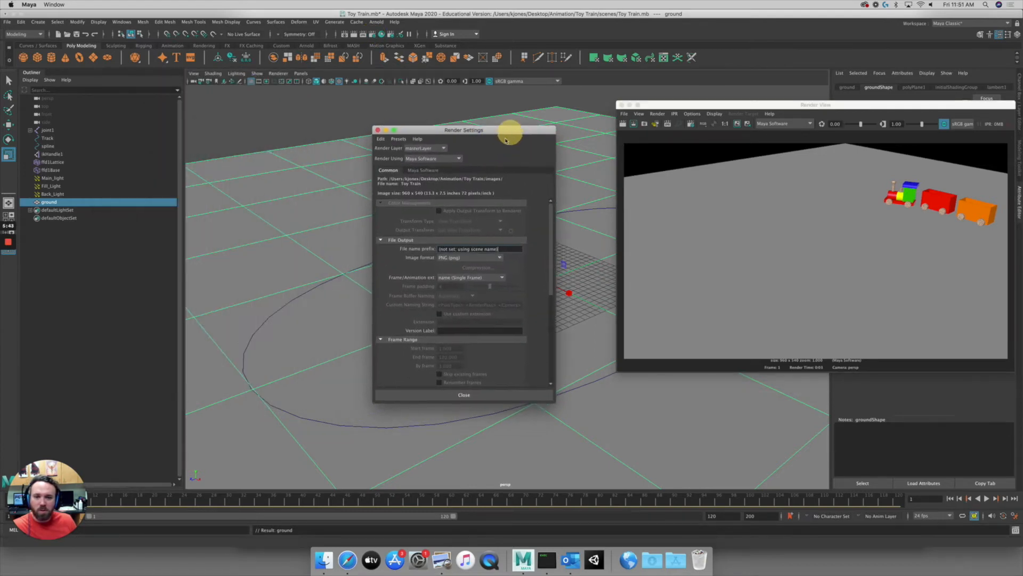
{"action": "left_click", "coordinate": [424, 170]}
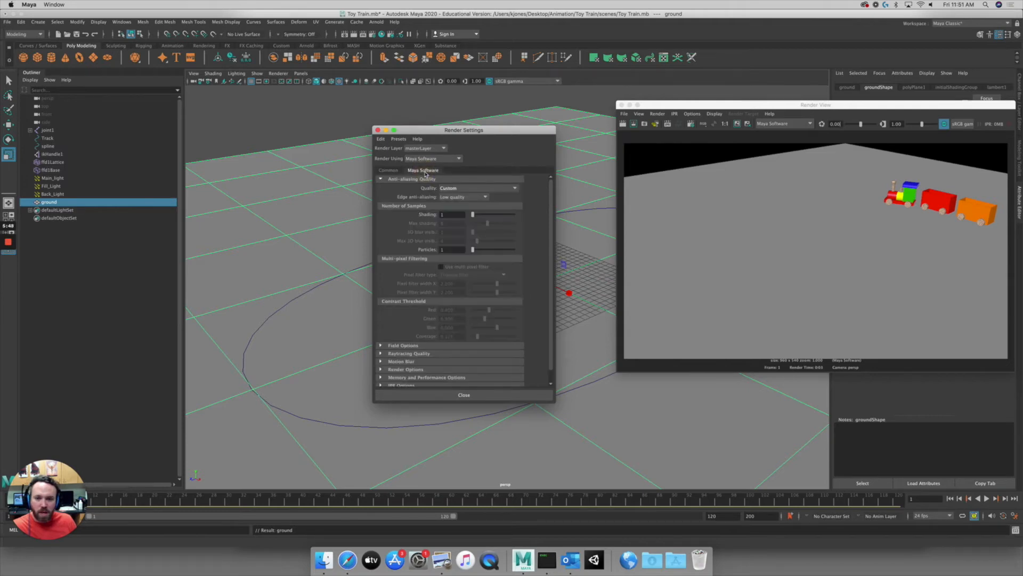
{"action": "left_click", "coordinate": [405, 353]}
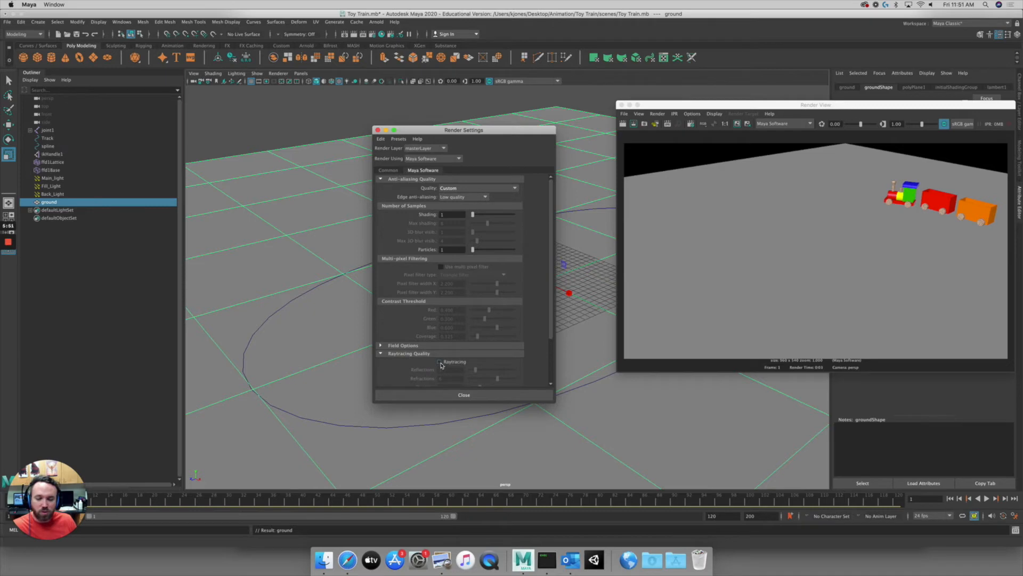
{"action": "left_click", "coordinate": [439, 362]}
{"action": "left_click", "coordinate": [623, 125]}
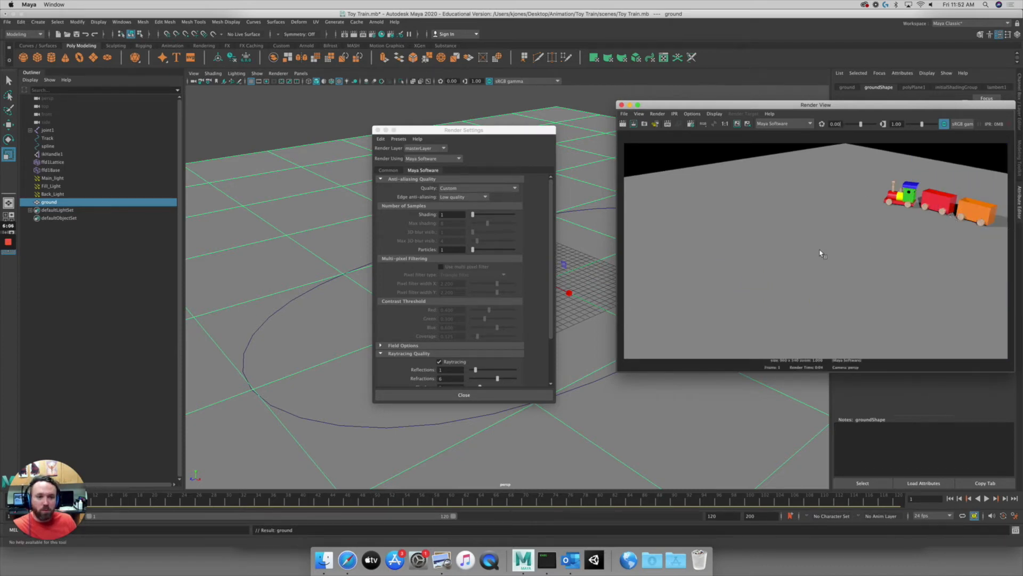
Set the render output's image format to JPEG and the Frame/Animation ext to name_#.ext.
{"action": "left_click_drag", "start_coordinate": [487, 130], "coordinate": [524, 49]}
{"action": "left_click", "coordinate": [396, 165]}
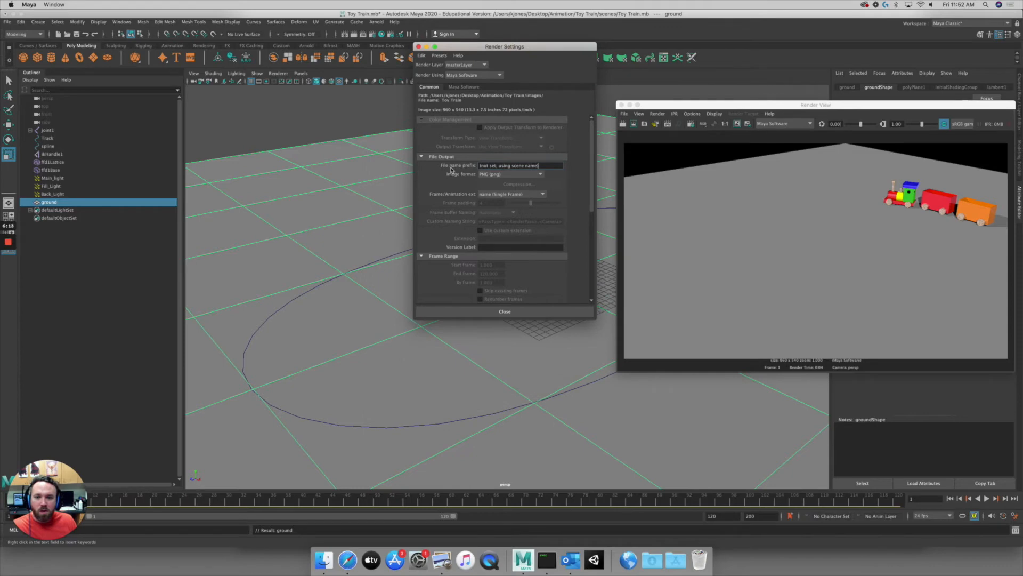
{"action": "left_click", "coordinate": [510, 176]}
{"action": "left_click", "coordinate": [486, 208]}
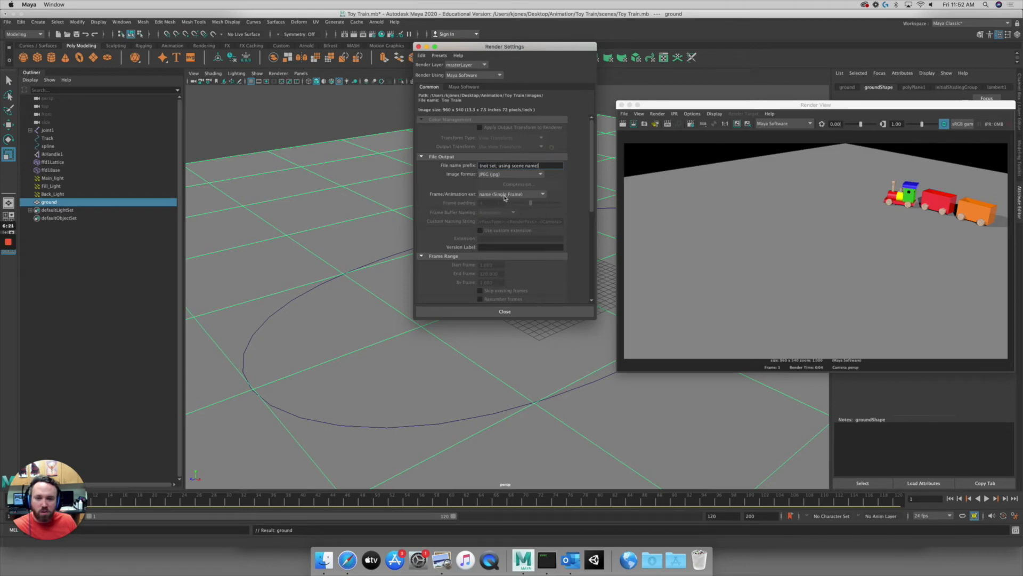
{"action": "left_click", "coordinate": [543, 195]}
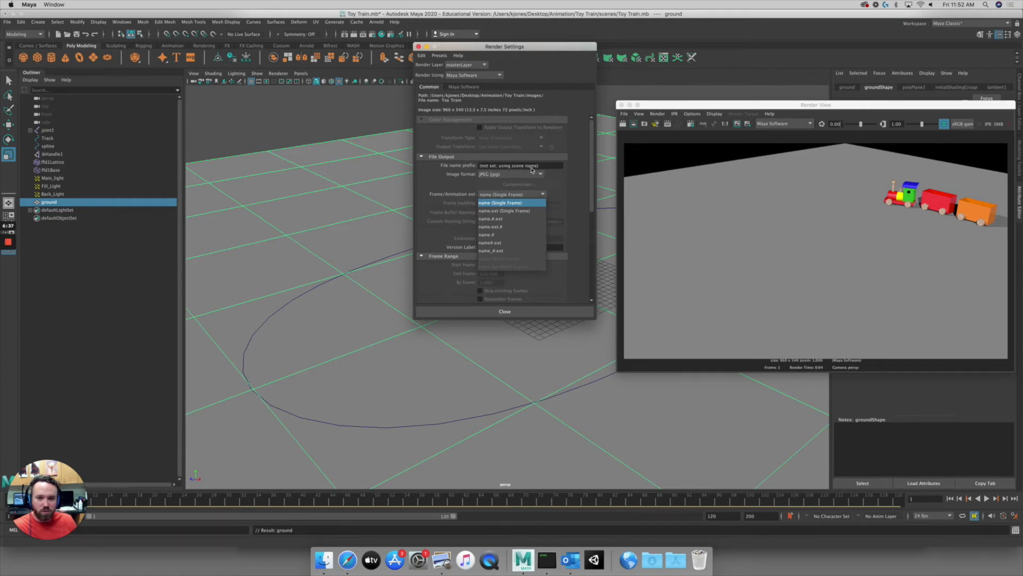
{"action": "left_click", "coordinate": [495, 251]}
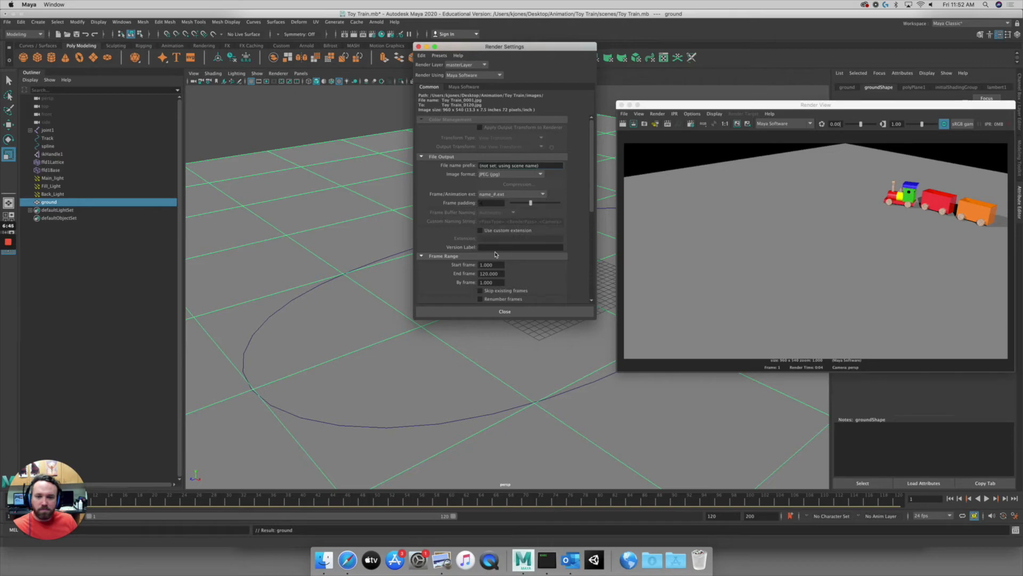
{"action": "left_click_drag", "start_coordinate": [593, 184], "coordinate": [595, 228]}
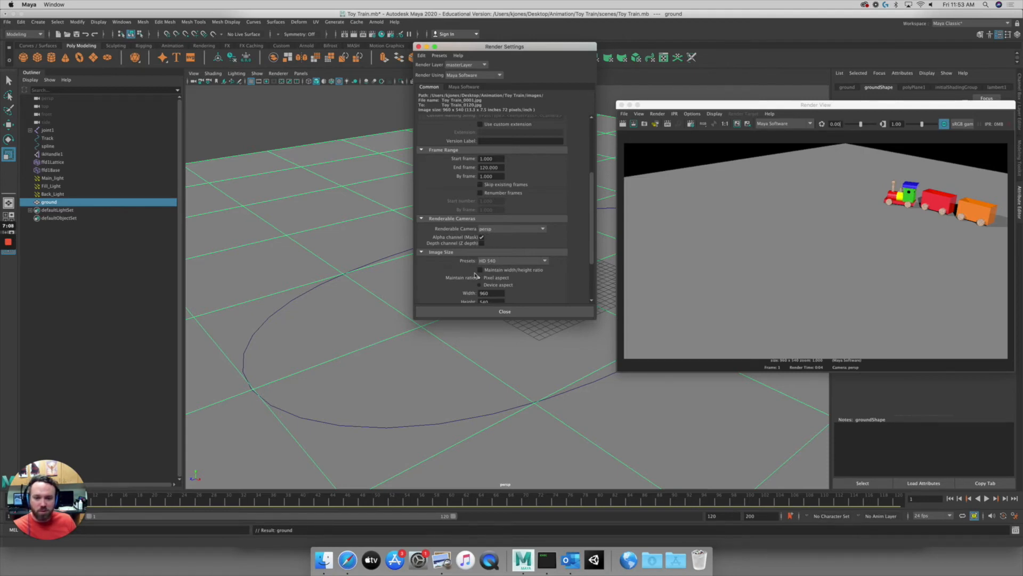
{"action": "left_click", "coordinate": [505, 312]}
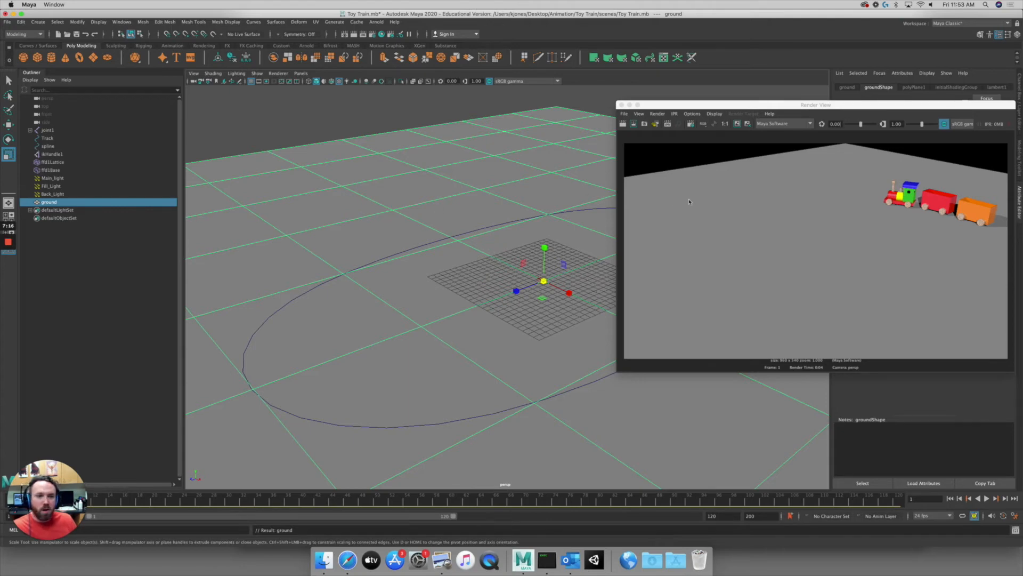
Move the Render View clear of the train and display the resolution gate in the perspective view.
{"action": "left_click_drag", "start_coordinate": [724, 107], "coordinate": [691, 236]}
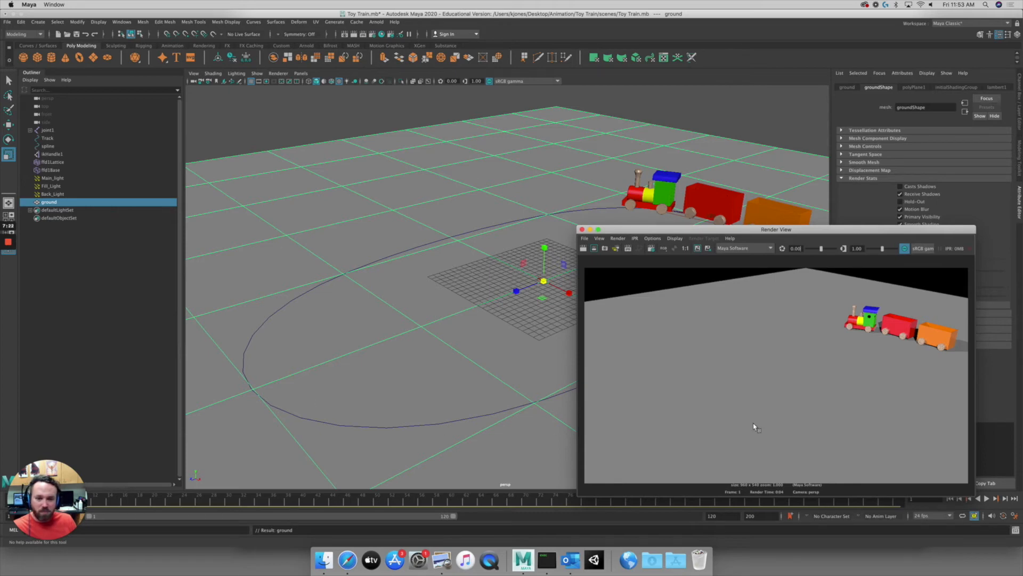
{"action": "left_click_drag", "start_coordinate": [810, 231], "coordinate": [856, 213]}
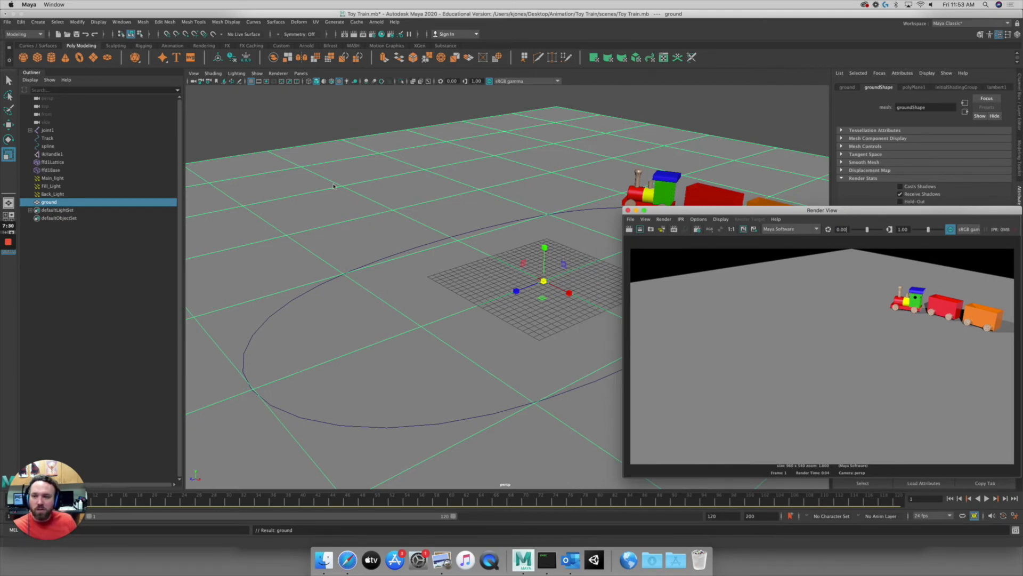
{"action": "left_click", "coordinate": [266, 82]}
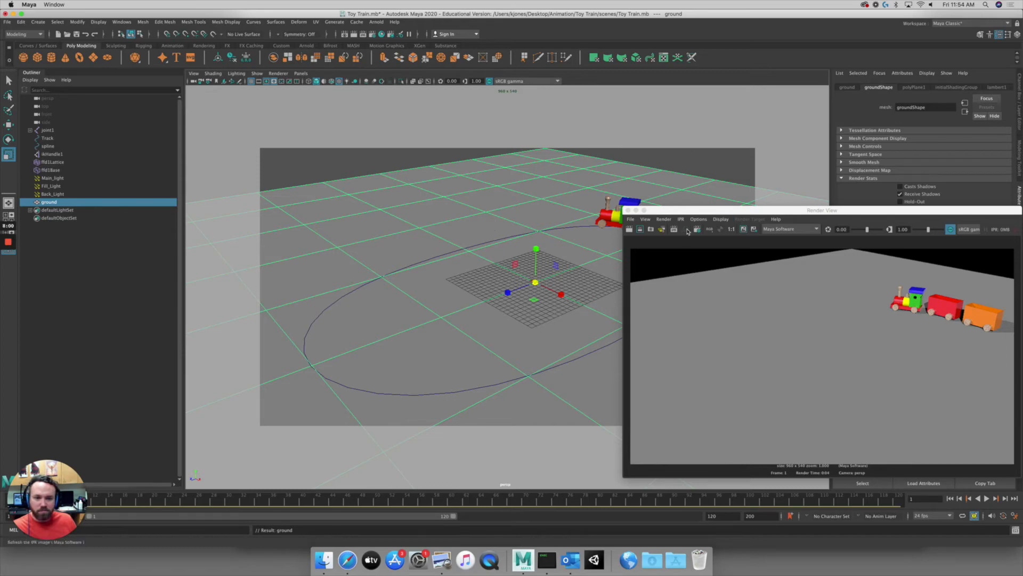
Reframe the perspective camera around the oval track within the resolution gate, scrubbing the animation to check the train's framing, and return to the start.
{"action": "left_click_drag", "start_coordinate": [681, 211], "coordinate": [767, 336]}
{"action": "middle_click_drag", "start_coordinate": [527, 287], "coordinate": [558, 290], "text": "alt"}
{"action": "left_click_drag", "start_coordinate": [557, 290], "coordinate": [548, 288], "text": "alt"}
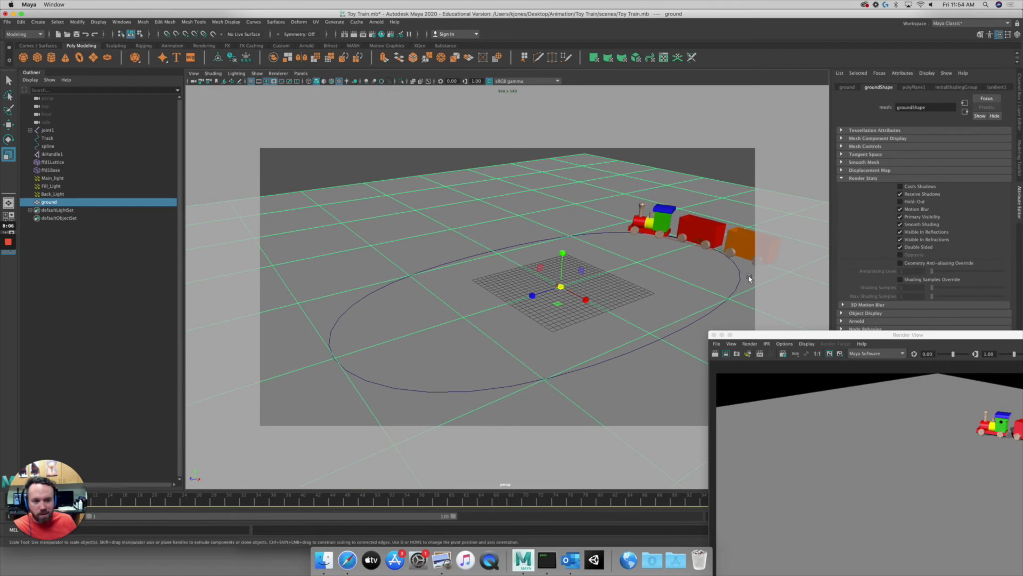
{"action": "middle_click_drag", "start_coordinate": [712, 262], "coordinate": [730, 281], "text": "alt"}
{"action": "left_click_drag", "start_coordinate": [729, 280], "coordinate": [717, 279], "text": "alt"}
{"action": "right_click_drag", "start_coordinate": [717, 278], "coordinate": [704, 299], "text": "alt"}
{"action": "middle_click_drag", "start_coordinate": [703, 299], "coordinate": [690, 275], "text": "alt"}
{"action": "left_click_drag", "start_coordinate": [113, 501], "coordinate": [532, 474]}
{"action": "left_click_drag", "start_coordinate": [545, 314], "coordinate": [553, 306], "text": "alt"}
{"action": "middle_click_drag", "start_coordinate": [560, 287], "coordinate": [558, 283], "text": "alt"}
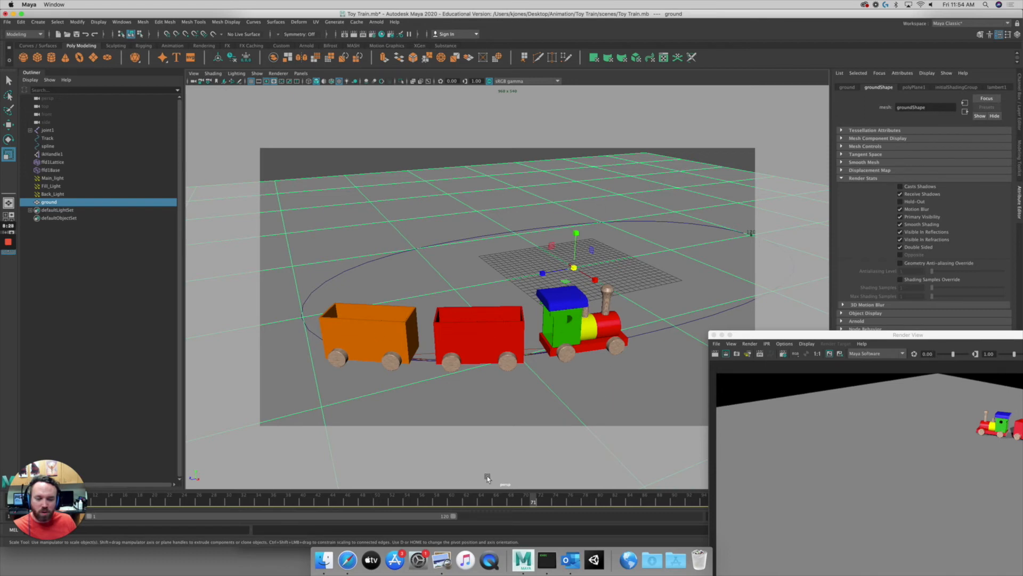
{"action": "mouse_move", "coordinate": [530, 498]}
{"action": "left_mouse_down"}
{"action": "mouse_move", "coordinate": [200, 475]}
{"action": "mouse_move", "coordinate": [491, 463]}
{"action": "mouse_move", "coordinate": [810, 393]}
{"action": "mouse_move", "coordinate": [827, 399]}
{"action": "mouse_move", "coordinate": [525, 423]}
{"action": "mouse_move", "coordinate": [315, 416]}
{"action": "mouse_move", "coordinate": [583, 420]}
{"action": "mouse_move", "coordinate": [287, 452]}
{"action": "mouse_move", "coordinate": [7, 463]}
{"action": "left_mouse_up"}
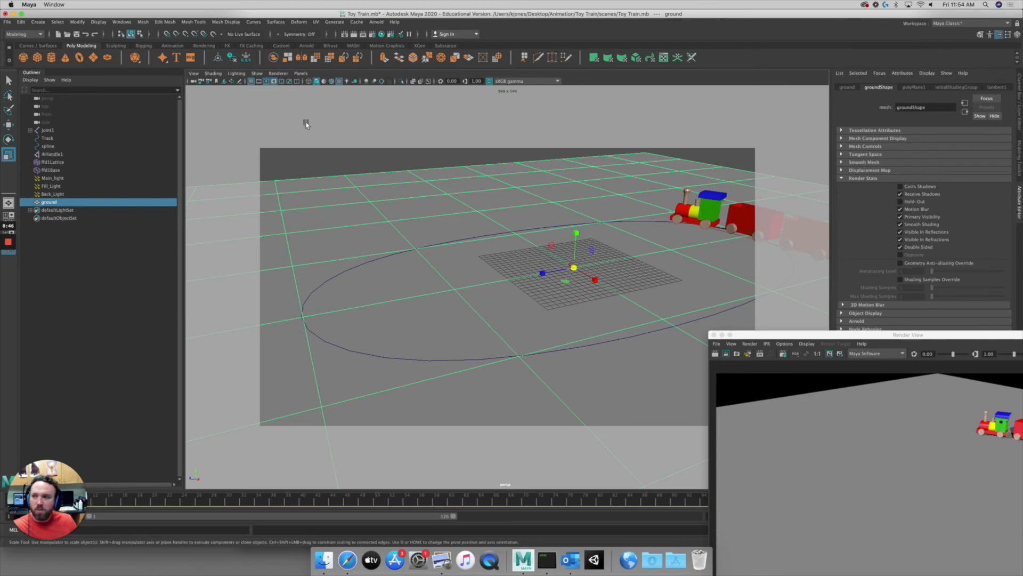
Open the Render Sequence options from the Rendering menu set and choose the Toy Train project's images folder as the alternate output location.
{"action": "left_click", "coordinate": [39, 35]}
{"action": "left_click", "coordinate": [16, 76]}
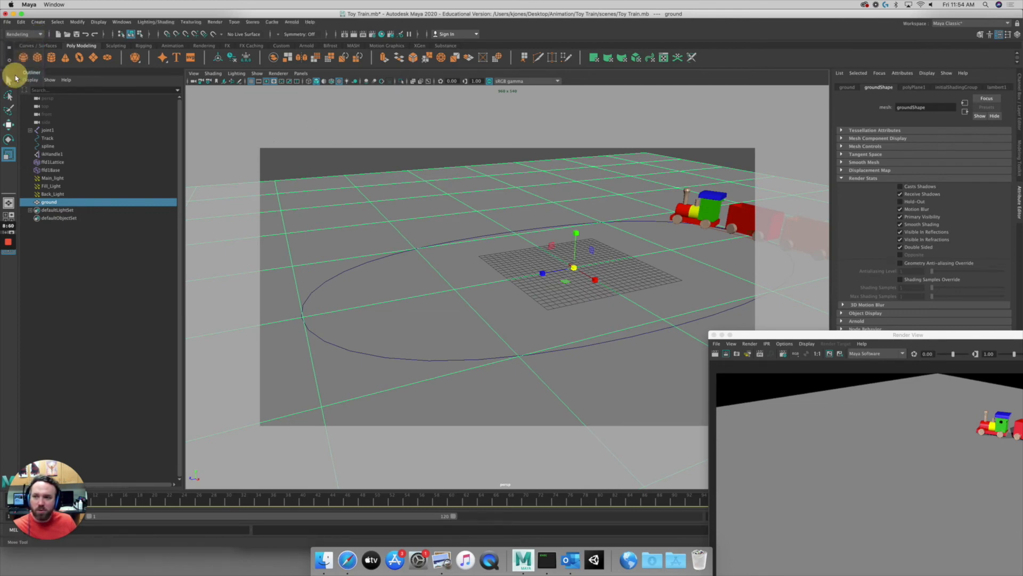
{"action": "left_click", "coordinate": [214, 23]}
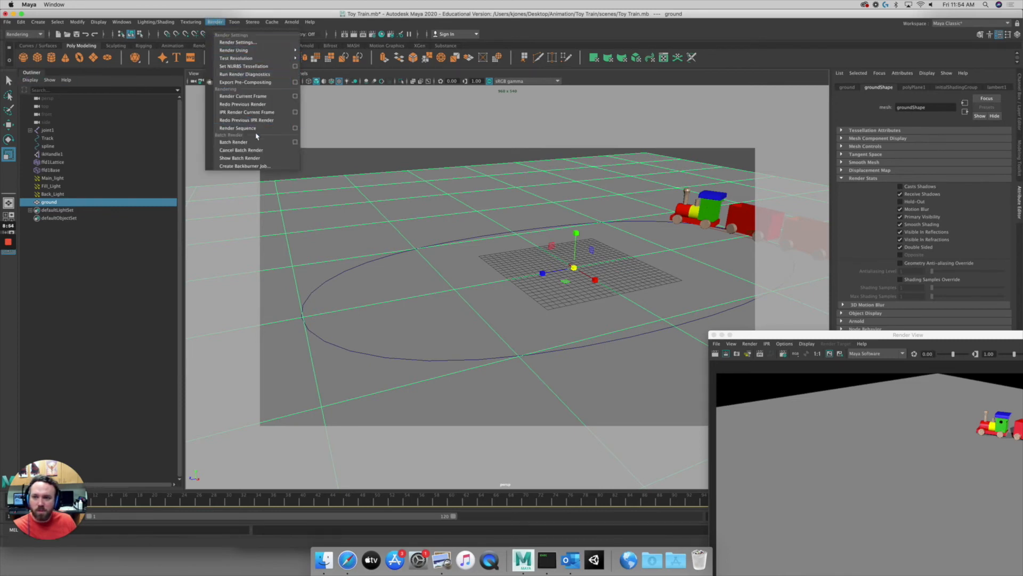
{"action": "left_click", "coordinate": [295, 129]}
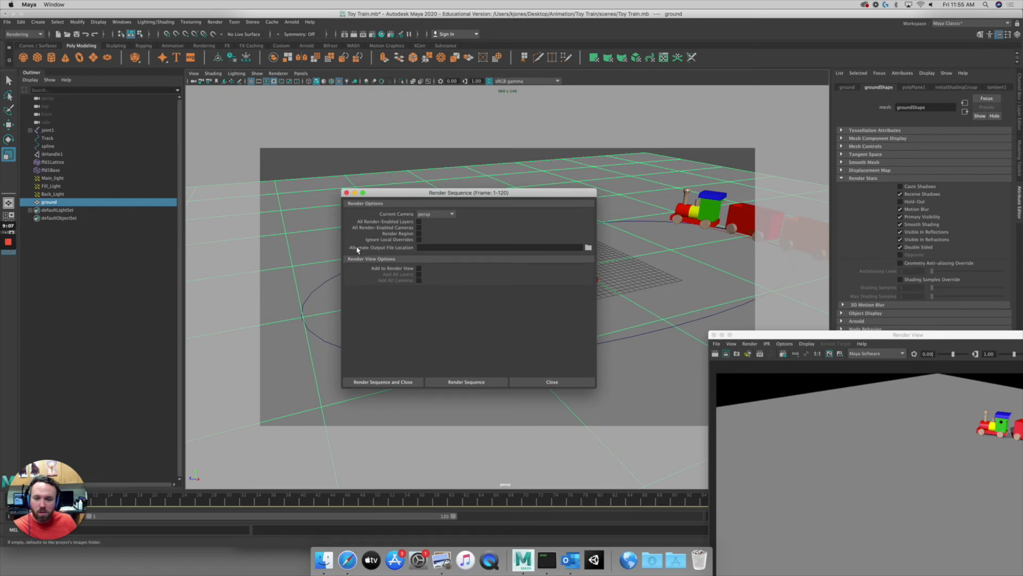
{"action": "left_click", "coordinate": [589, 248]}
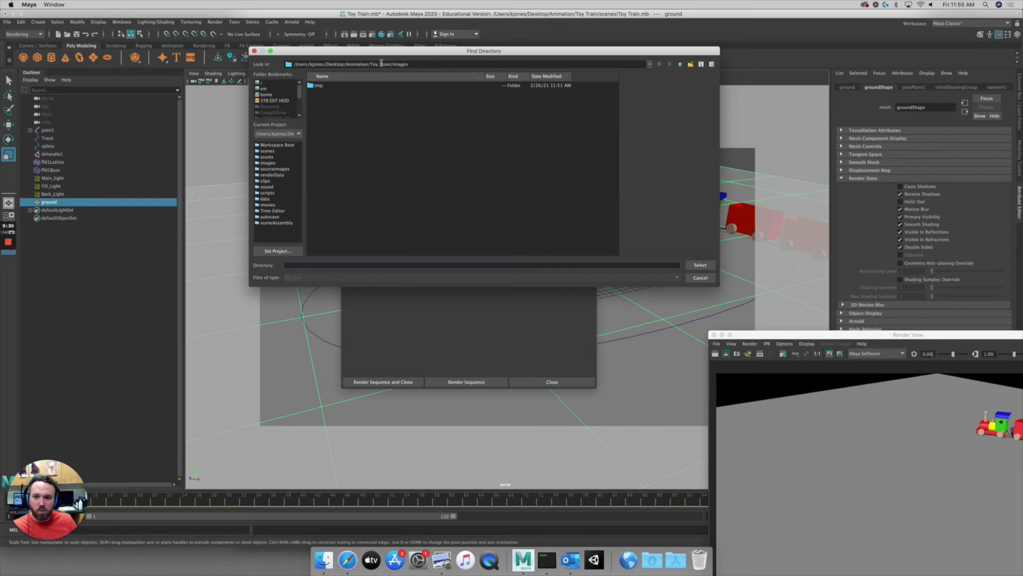
{"action": "left_click", "coordinate": [700, 266]}
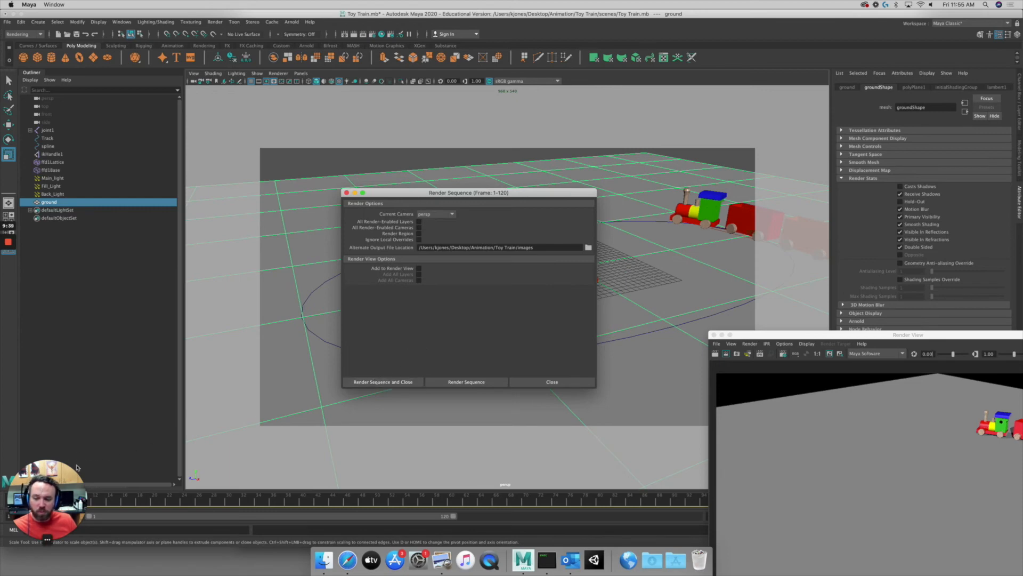
Render the sequence for frames 1-120 from the persp camera, and close the Render View once it is done.
{"action": "left_click", "coordinate": [389, 382]}
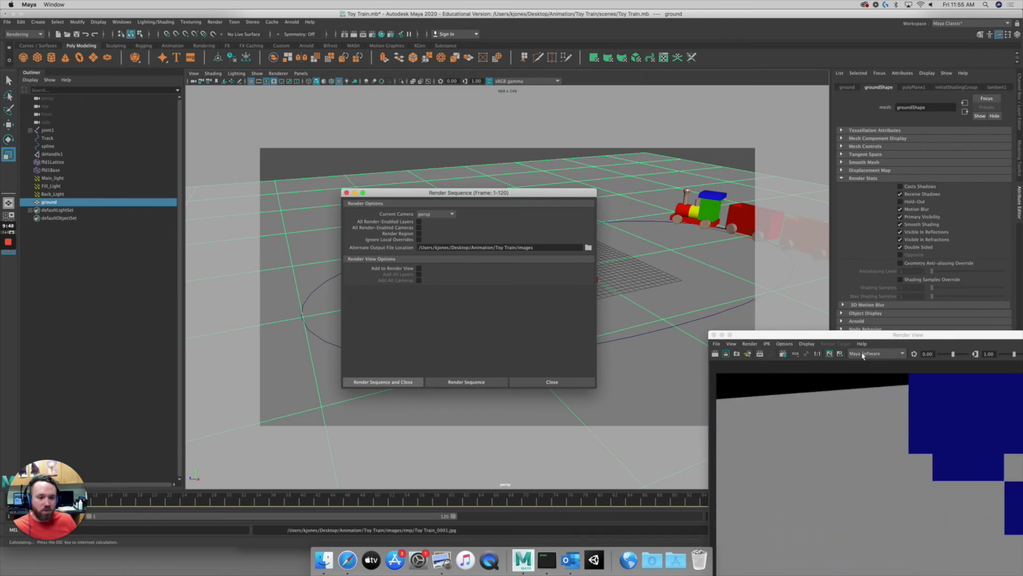
{"action": "left_click_drag", "start_coordinate": [851, 337], "coordinate": [629, 174]}
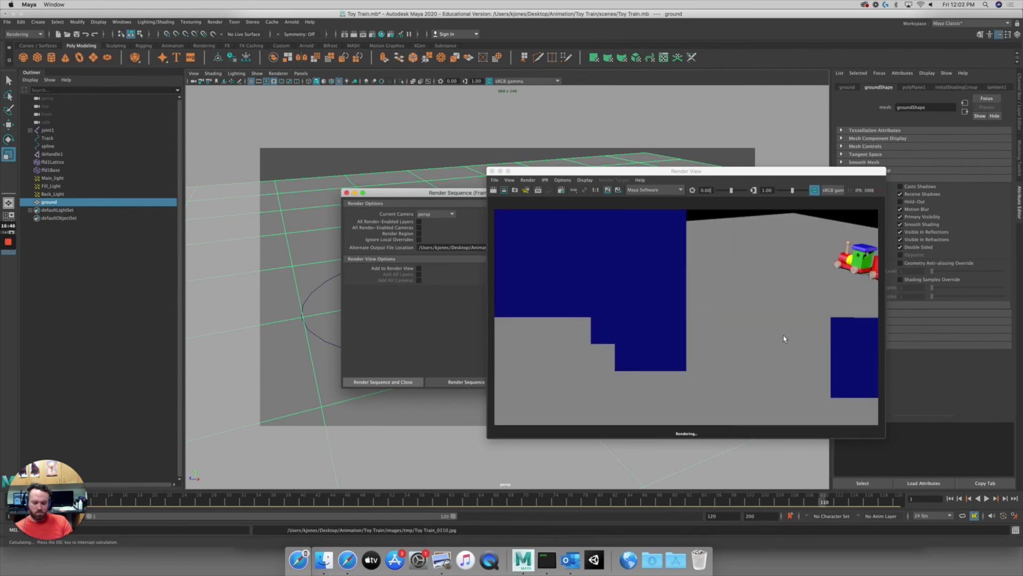
{"action": "left_click", "coordinate": [492, 171]}
Open the desktop's Animation folder in Finder and examine the rendered JPEG frames under Toy Train/images/tmp.
{"action": "left_click_drag", "start_coordinate": [886, 19], "coordinate": [750, 29]}
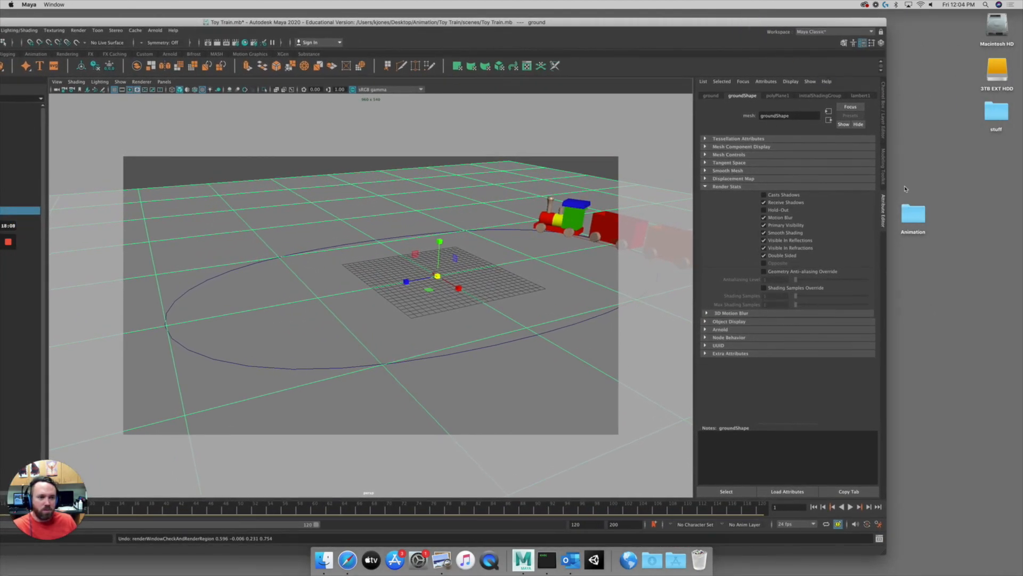
{"action": "left_click", "coordinate": [906, 218]}
{"action": "double_click", "coordinate": [910, 216]}
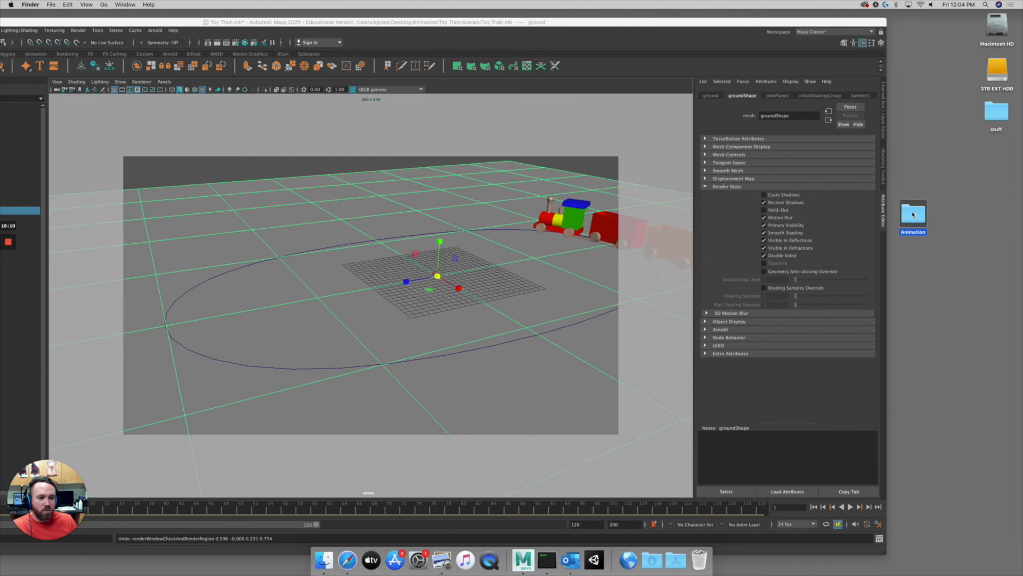
{"action": "left_click", "coordinate": [527, 127]}
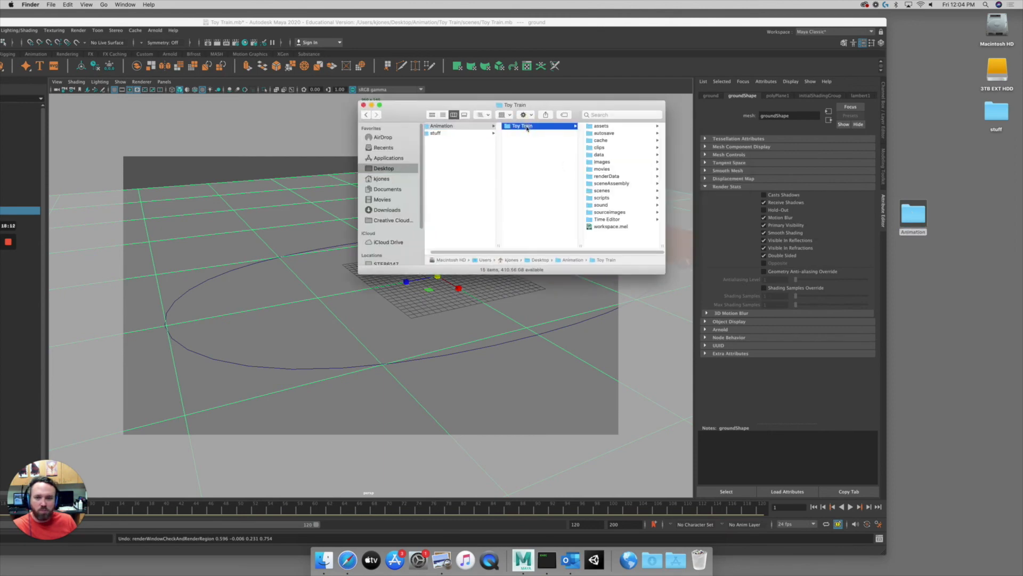
{"action": "left_click", "coordinate": [602, 162]}
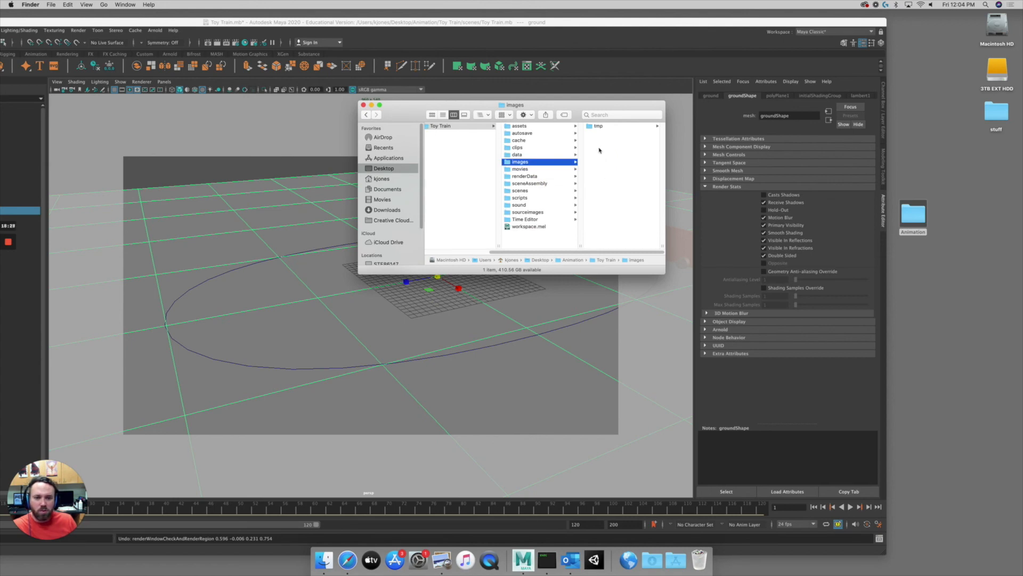
{"action": "left_click", "coordinate": [599, 127]}
{"action": "left_click", "coordinate": [639, 141]}
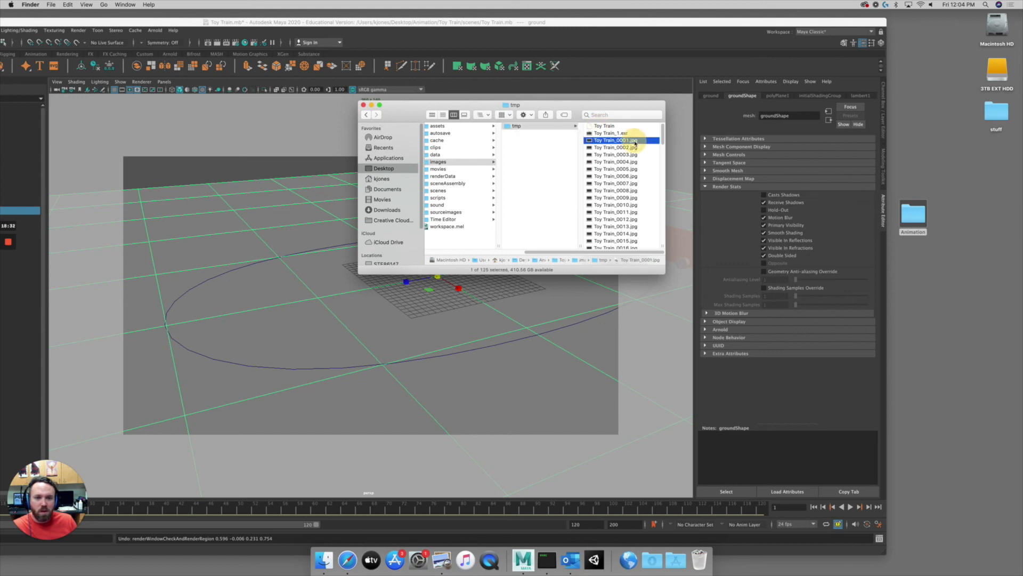
{"action": "scroll", "coordinate": [531, 181], "scroll_direction": "down", "scroll_amount": 3}
{"action": "scroll", "coordinate": [530, 182], "scroll_direction": "down", "scroll_amount": 15}
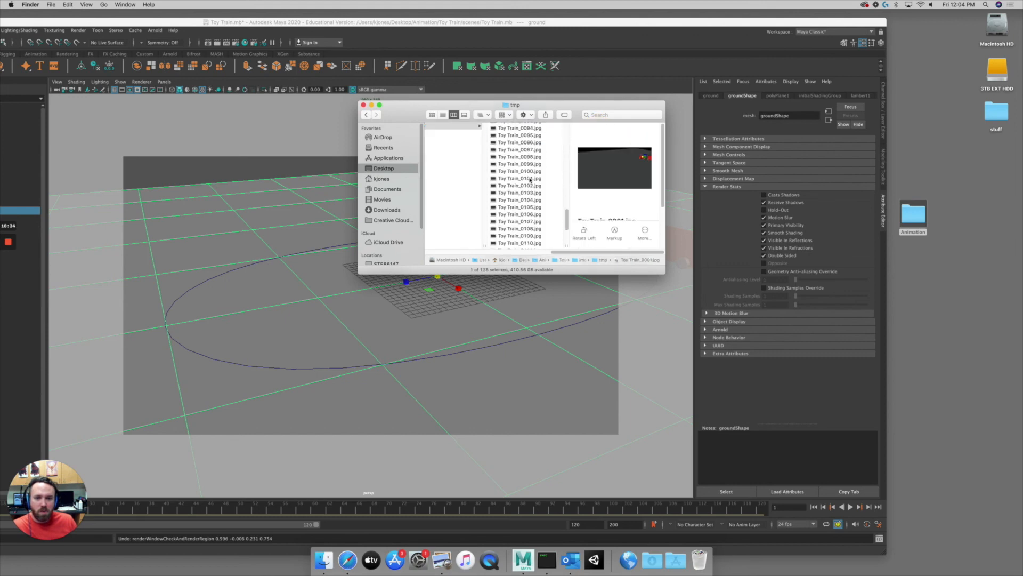
{"action": "left_click", "coordinate": [537, 225]}
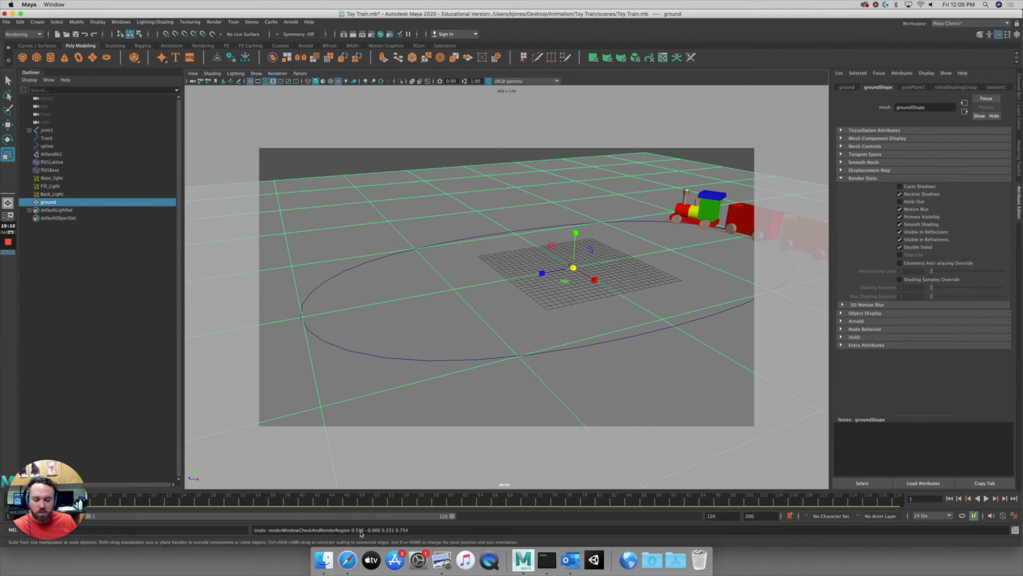
Check the rendered frames' output path in an enlarged Script Editor, and switch to Finder to view the tmp folder alongside it.
{"action": "left_click", "coordinate": [1016, 530]}
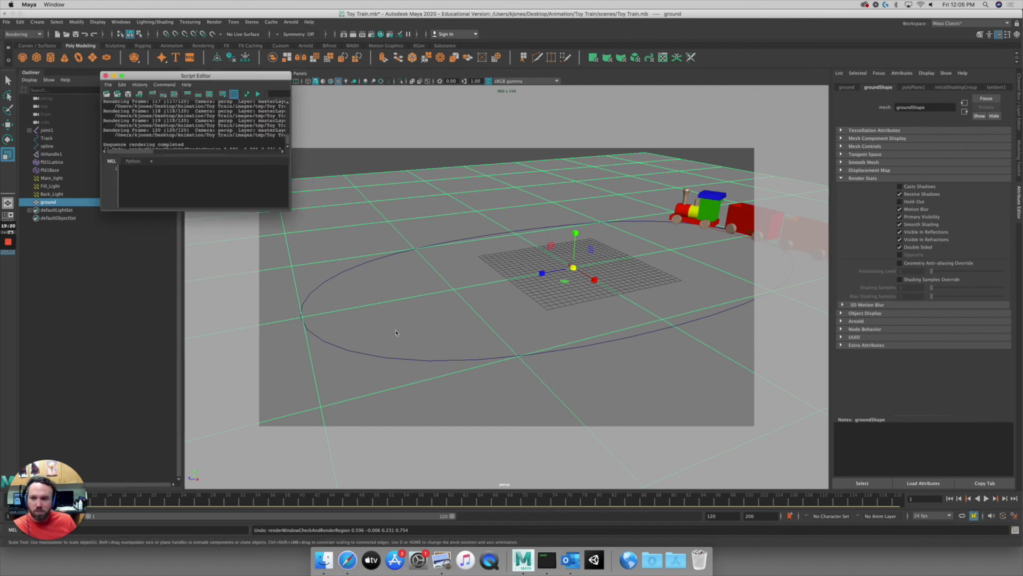
{"action": "left_click_drag", "start_coordinate": [291, 208], "coordinate": [798, 352]}
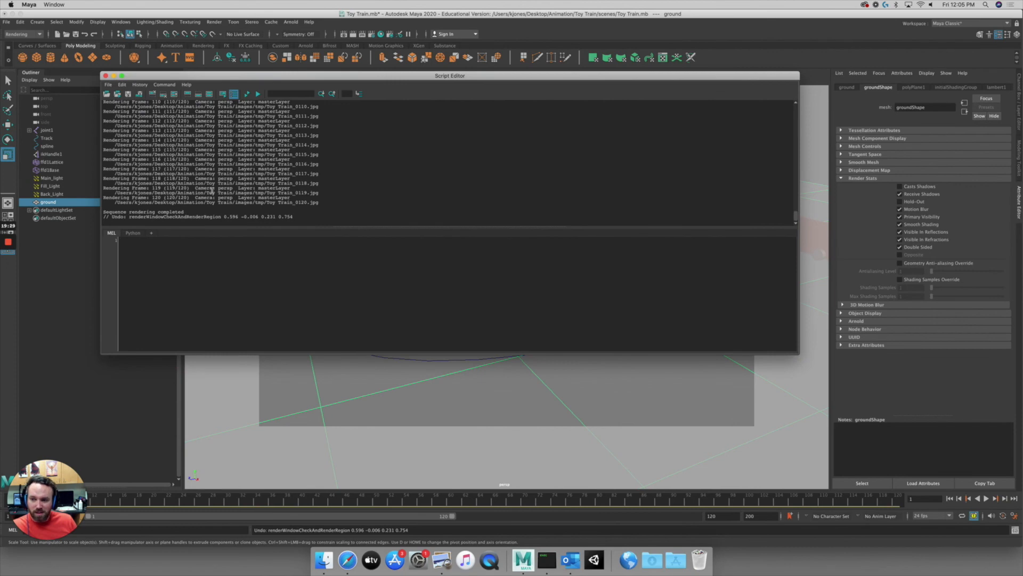
{"action": "left_click_drag", "start_coordinate": [116, 193], "coordinate": [271, 193]}
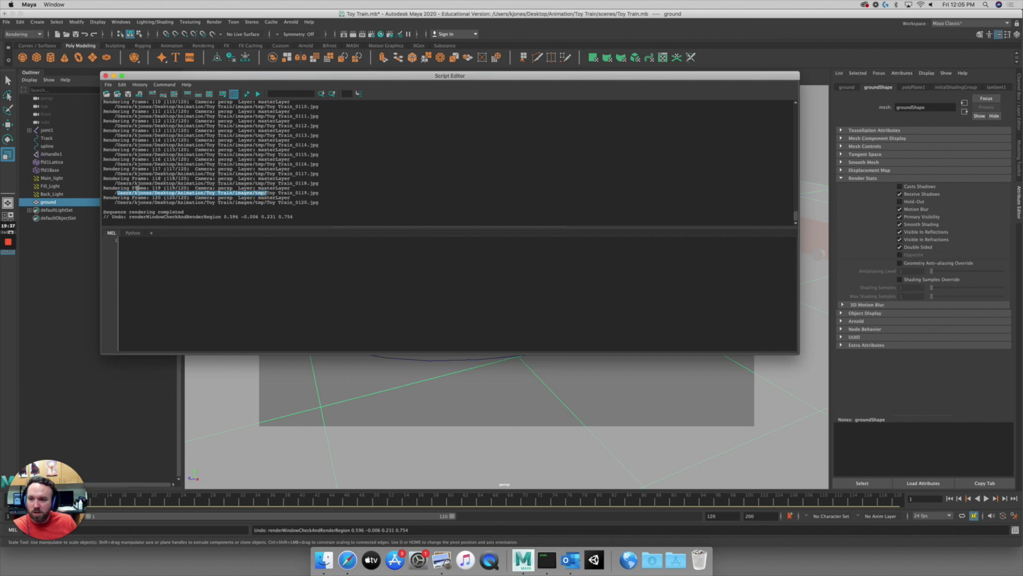
{"action": "left_click", "coordinate": [172, 193]}
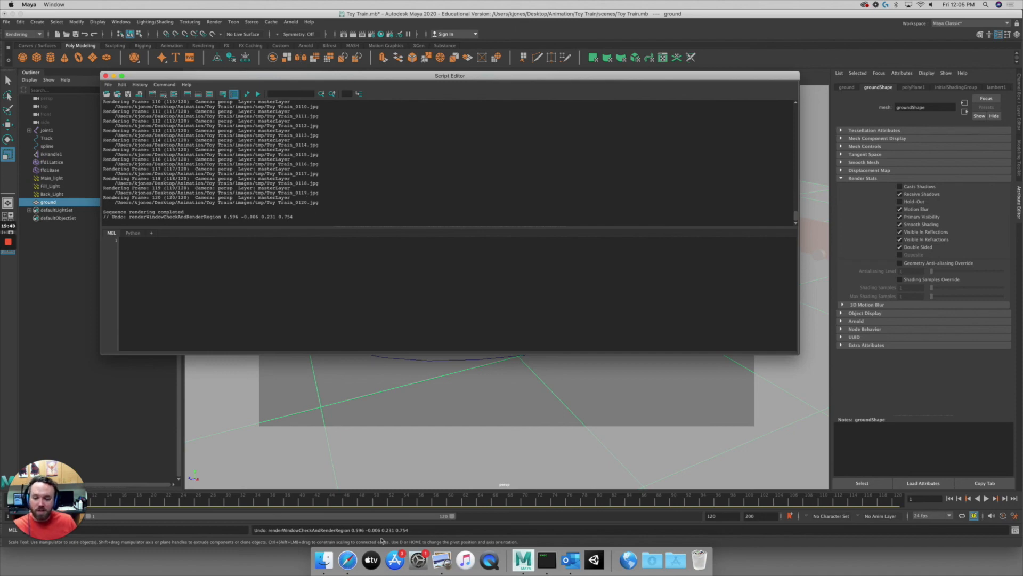
{"action": "left_click", "coordinate": [324, 559]}
{"action": "left_click_drag", "start_coordinate": [796, 150], "coordinate": [630, 100]}
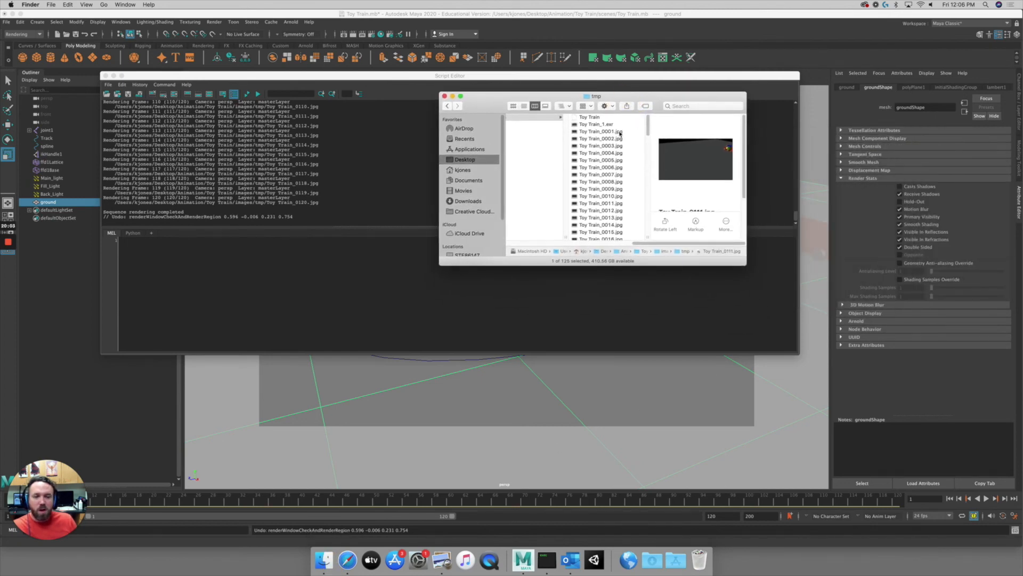